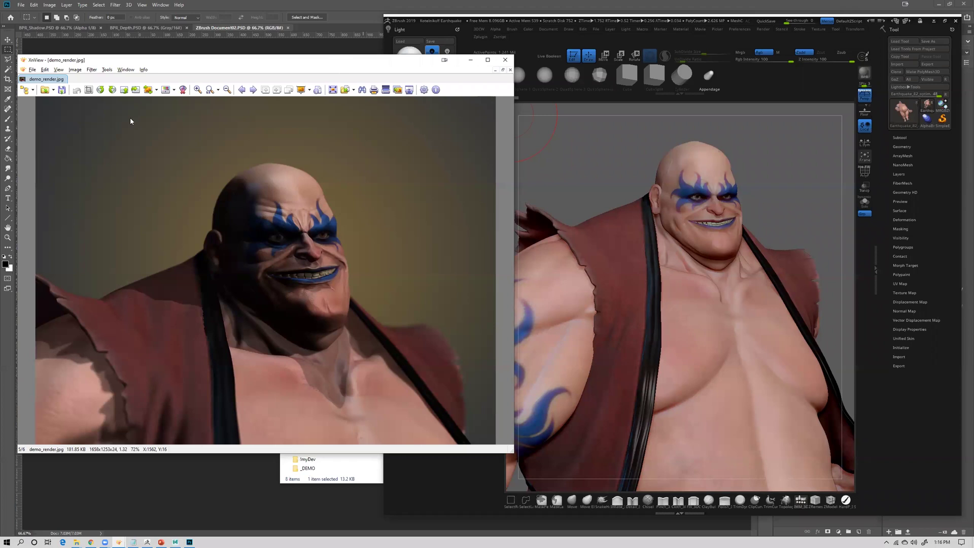
- Switch to ZBrush and view the full character from the front
key(Escape)
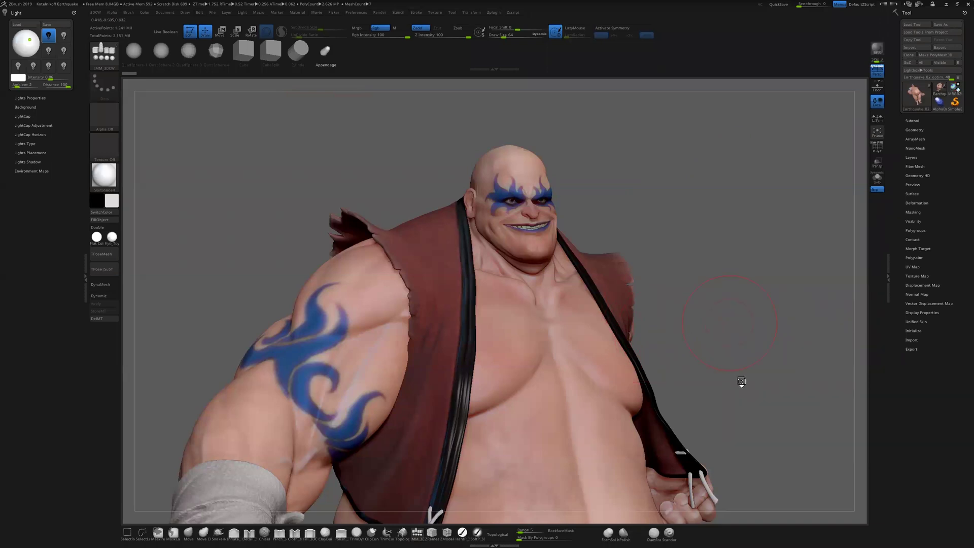
drag(742, 387, 732, 321)
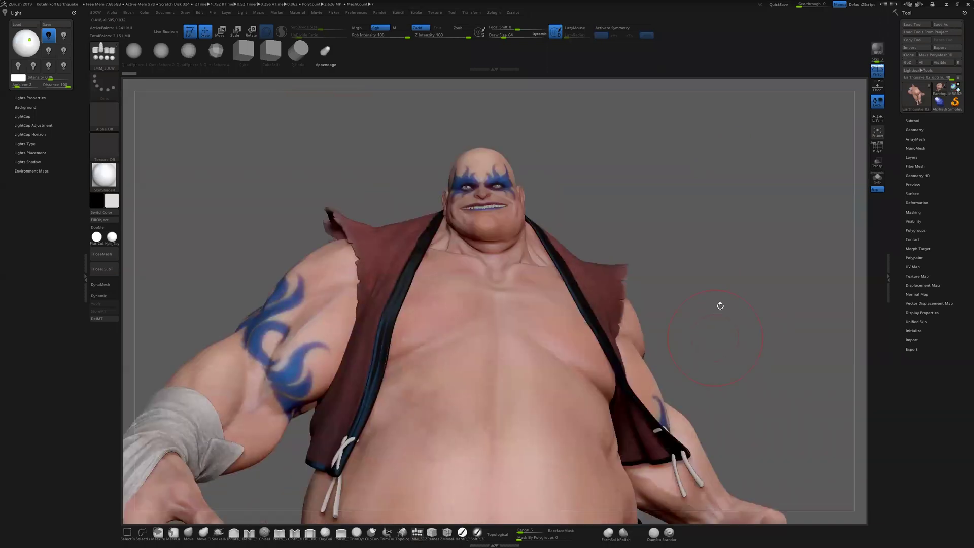
drag(736, 354, 710, 284)
drag(629, 365, 681, 343)
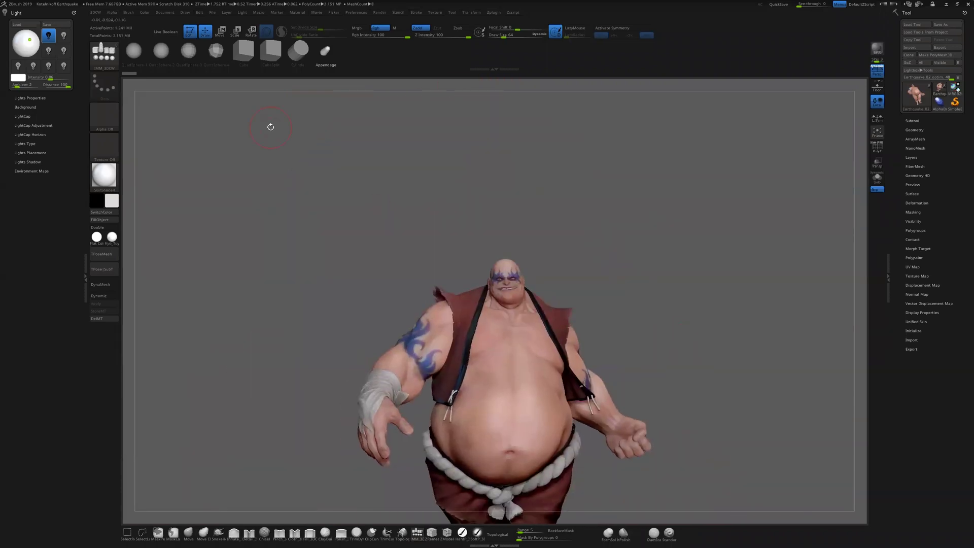
- Toggle the first light and reposition it so it shines on the character from above and slightly to one side
click(74, 12)
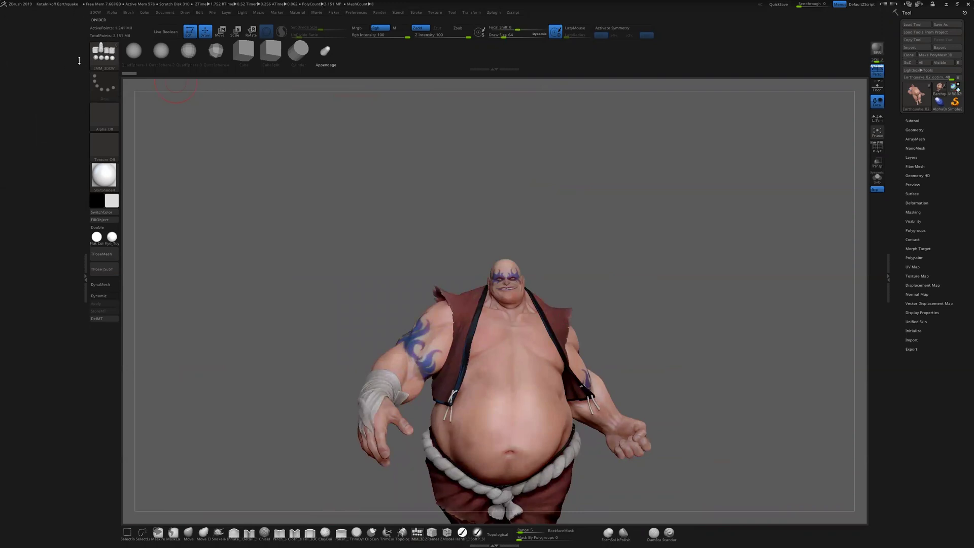
click(227, 13)
click(241, 22)
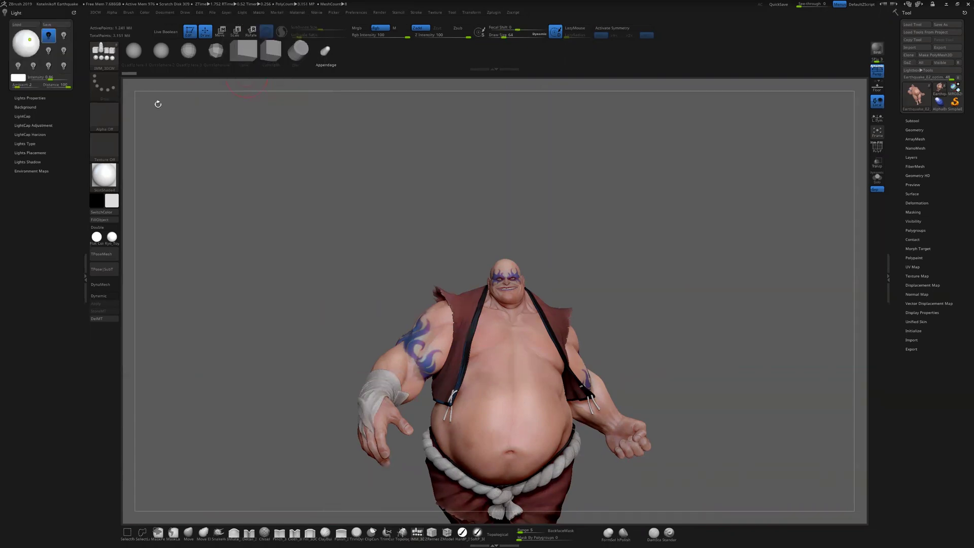
click(48, 36)
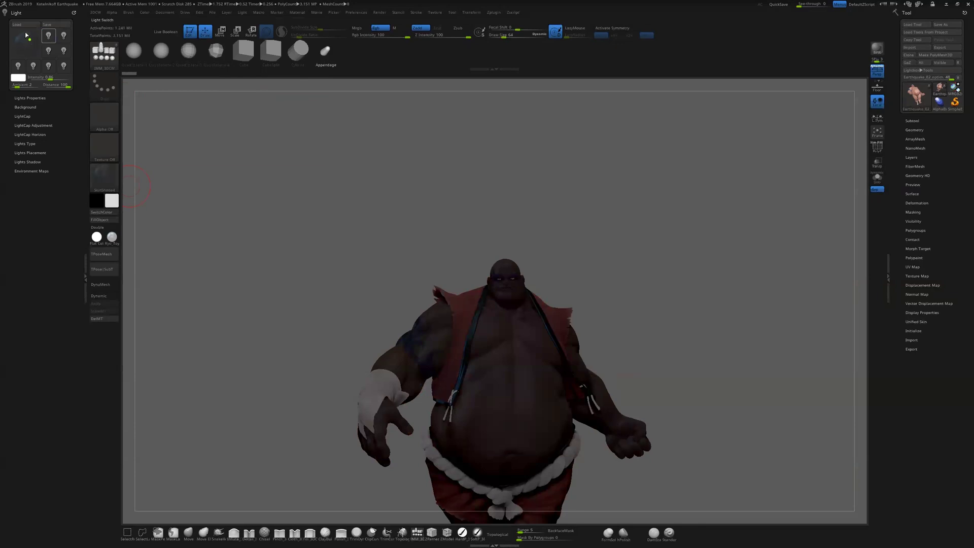
drag(26, 34, 31, 37)
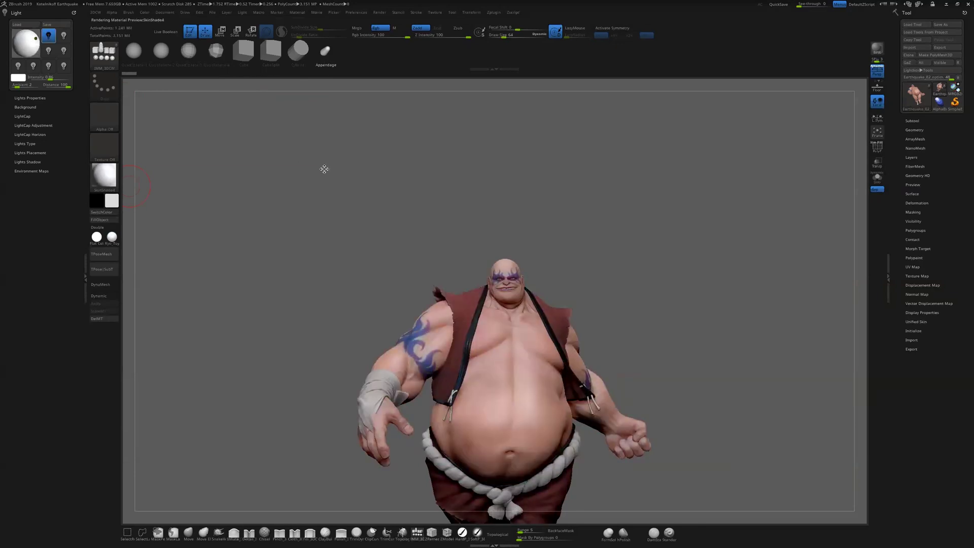
alt+drag(368, 332, 342, 239)
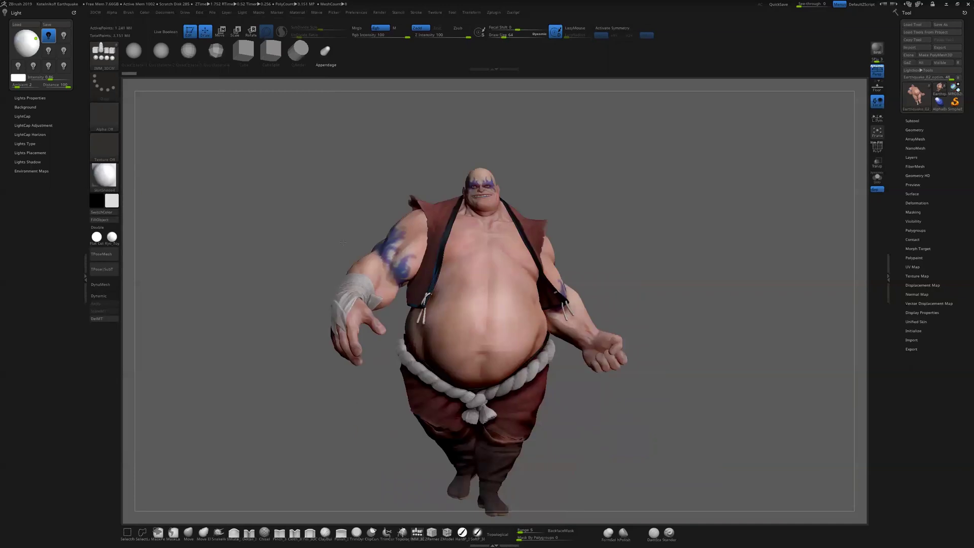
click(31, 36)
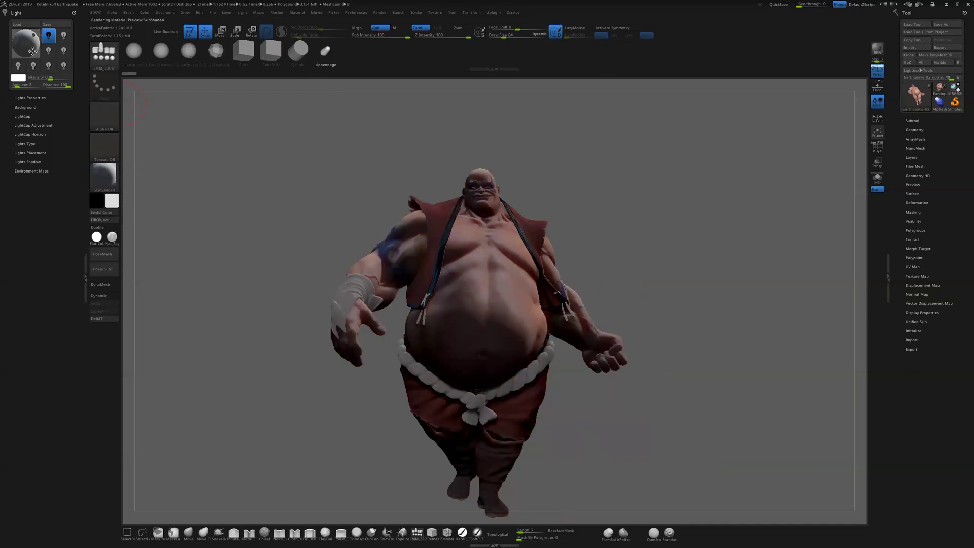
drag(291, 268, 220, 257)
mouse_move(32, 33)
mouse_down()
mouse_move(25, 39)
mouse_move(32, 30)
mouse_up()
- Examine how the light falls on the full figure from the side and the front
alt+drag(532, 291, 538, 252)
drag(607, 287, 627, 304)
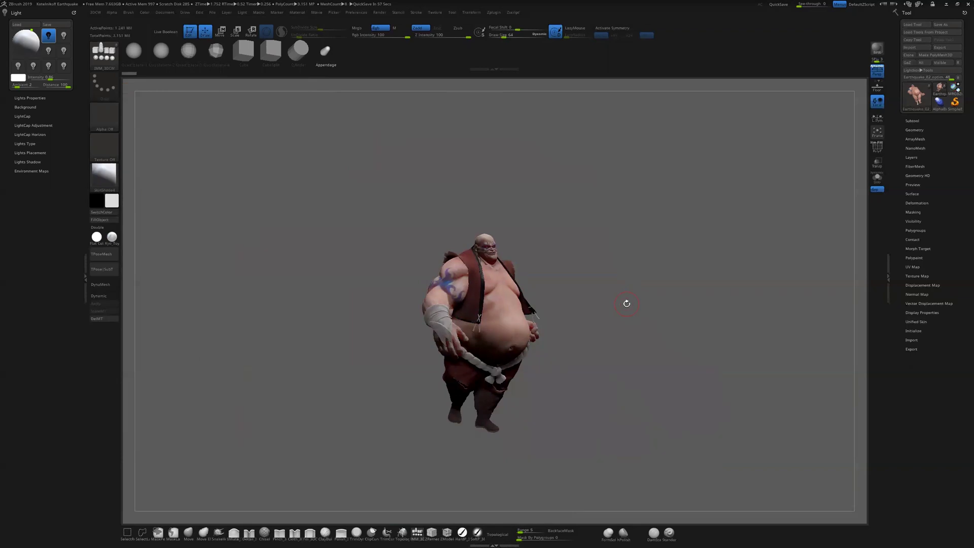
drag(583, 352, 550, 344)
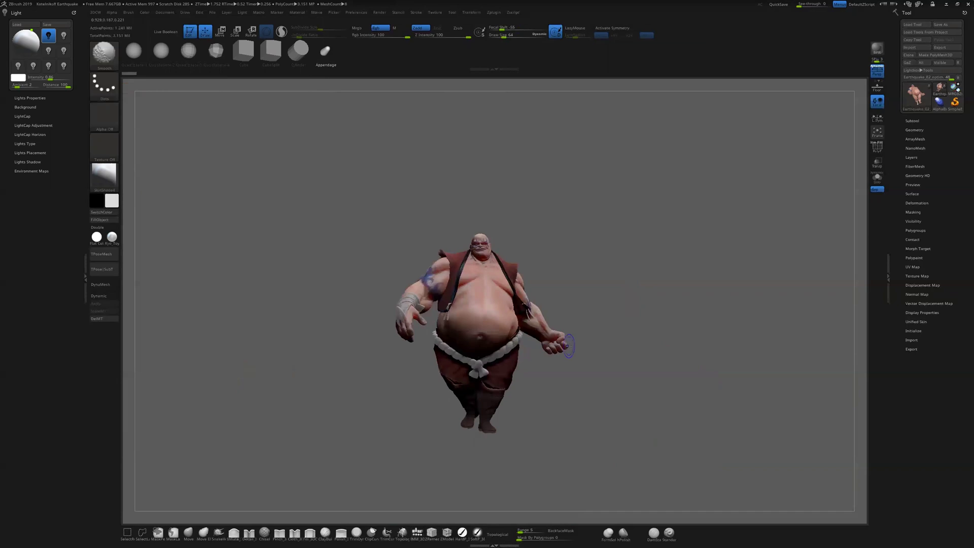
drag(573, 382, 659, 403)
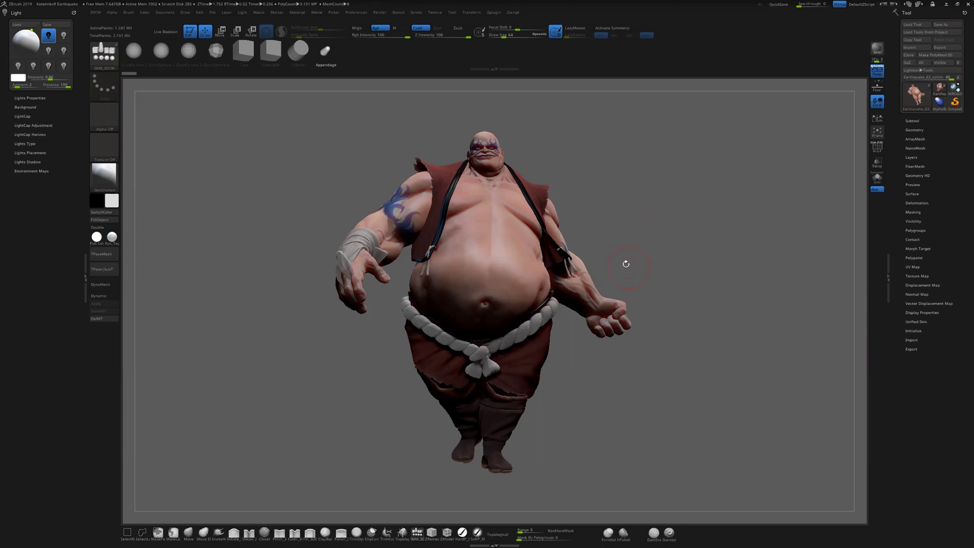
- Frame the character's head, shoulders and chest in a three-quarter close-up
mouse_move(657, 254)
mouse_down()
mouse_move(681, 252)
mouse_move(609, 296)
mouse_up()
drag(652, 349, 661, 183)
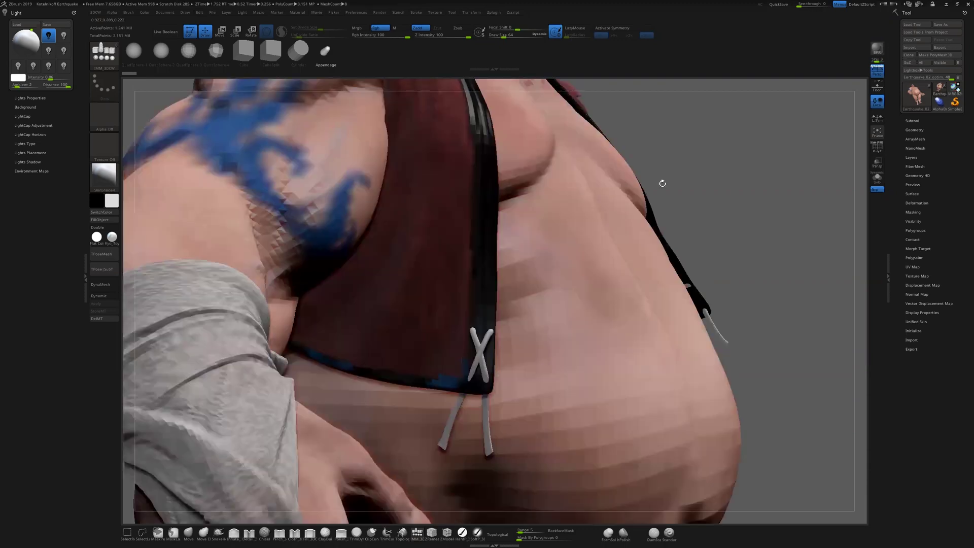
drag(718, 141, 659, 223)
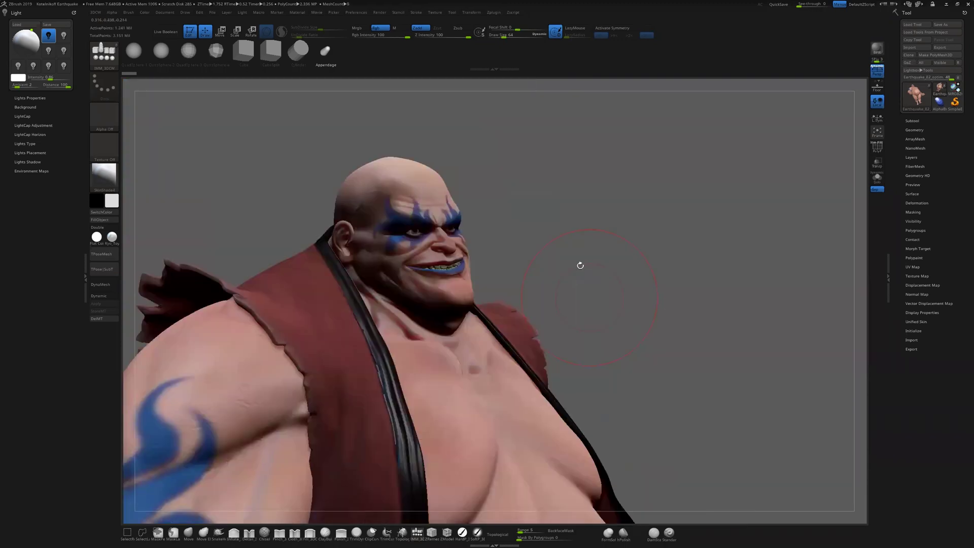
drag(579, 265, 692, 152)
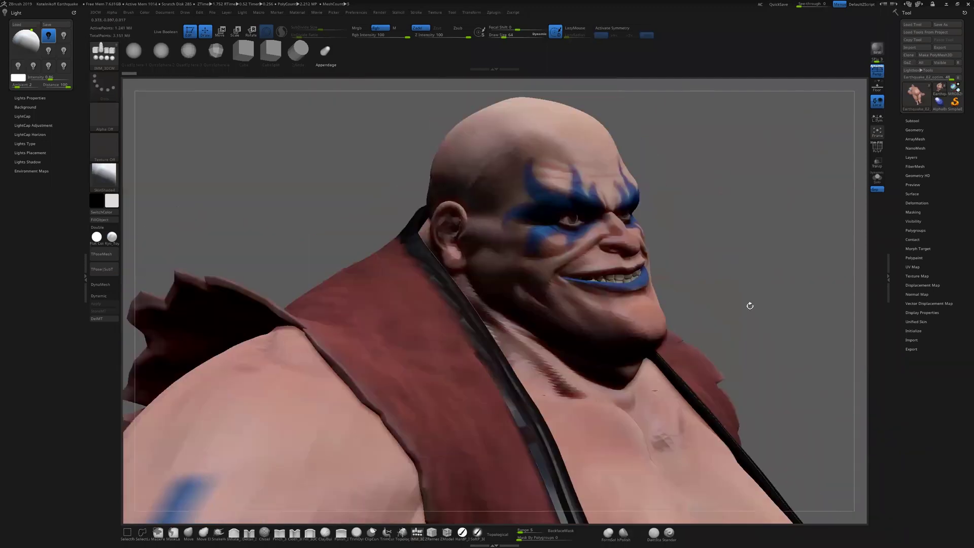
drag(750, 305, 741, 278)
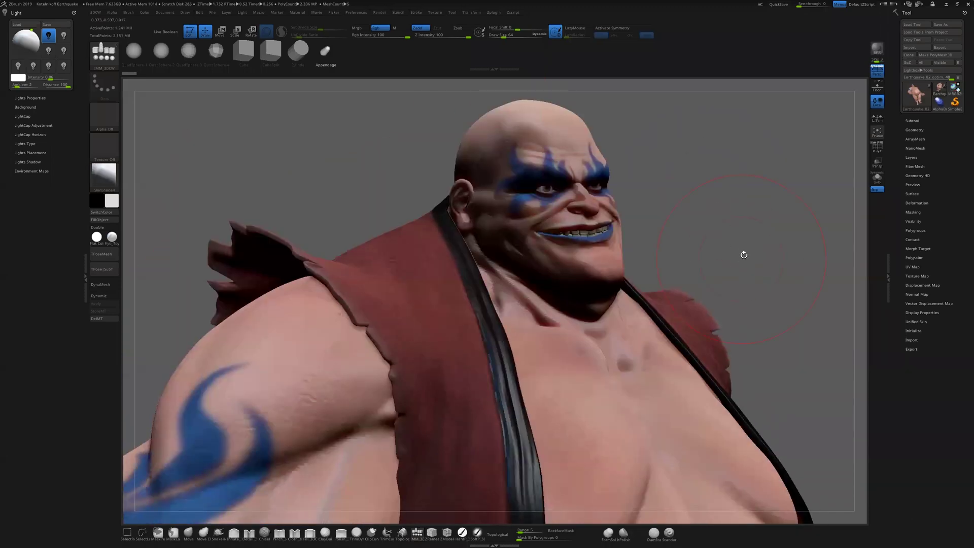
drag(741, 252, 719, 229)
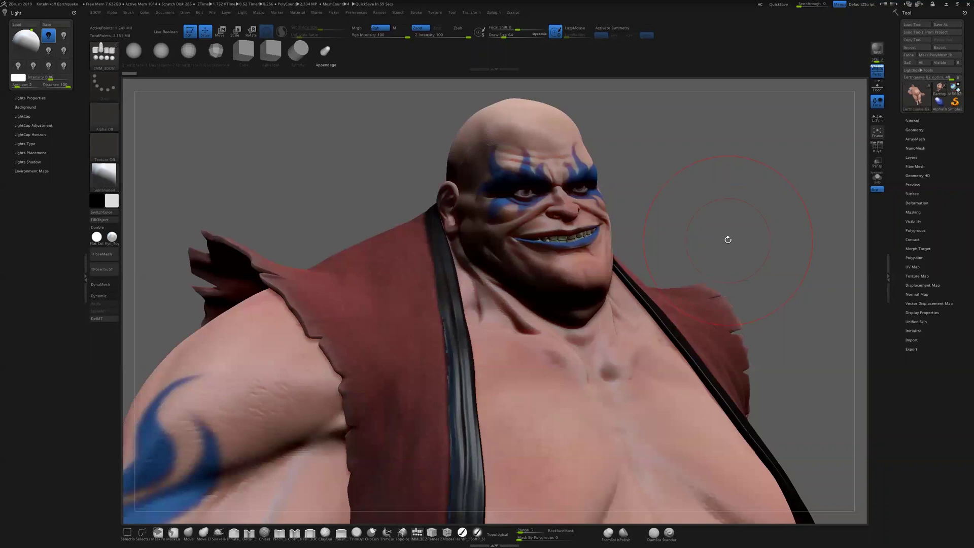
mouse_move(728, 237)
mouse_down()
mouse_move(720, 240)
mouse_move(734, 239)
mouse_up()
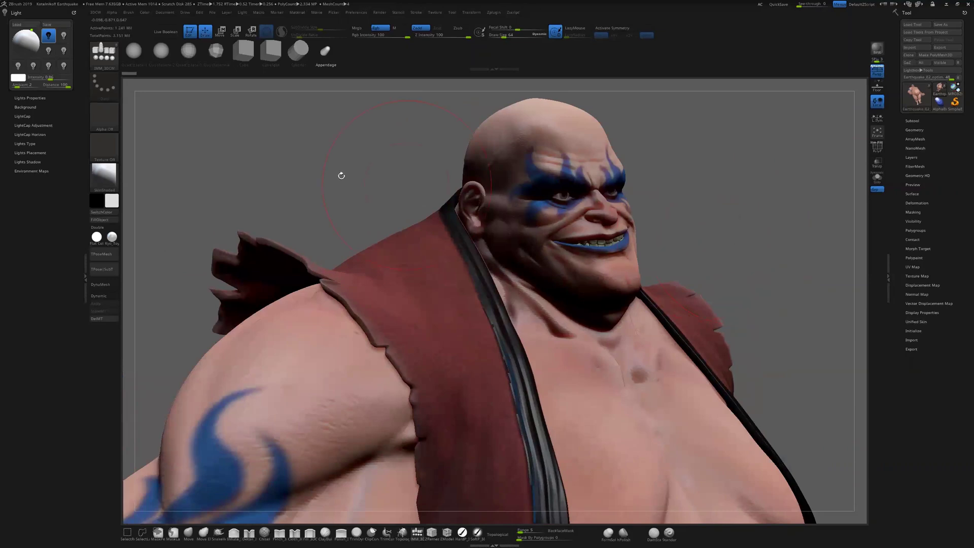
mouse_move(709, 237)
mouse_down()
mouse_move(718, 230)
mouse_move(721, 243)
mouse_move(706, 214)
mouse_up()
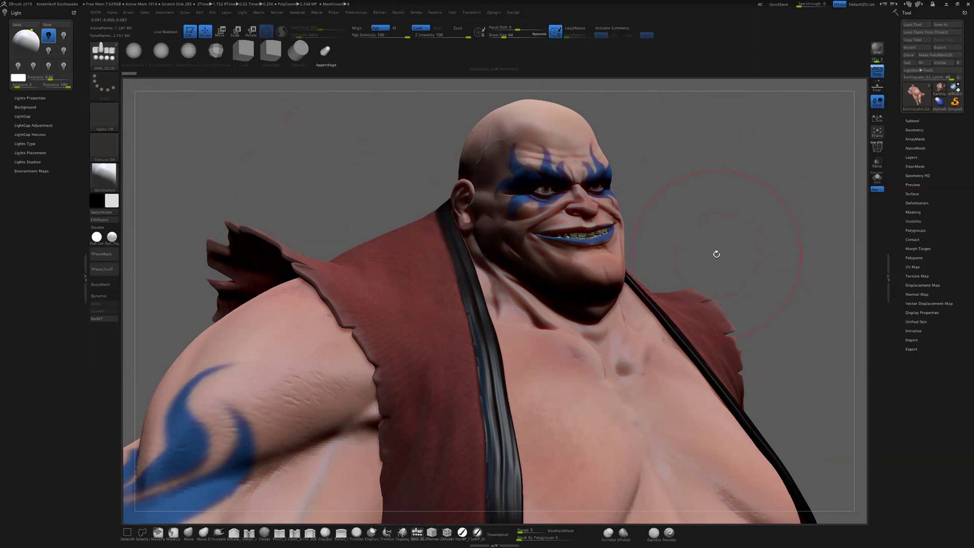
drag(743, 263, 742, 264)
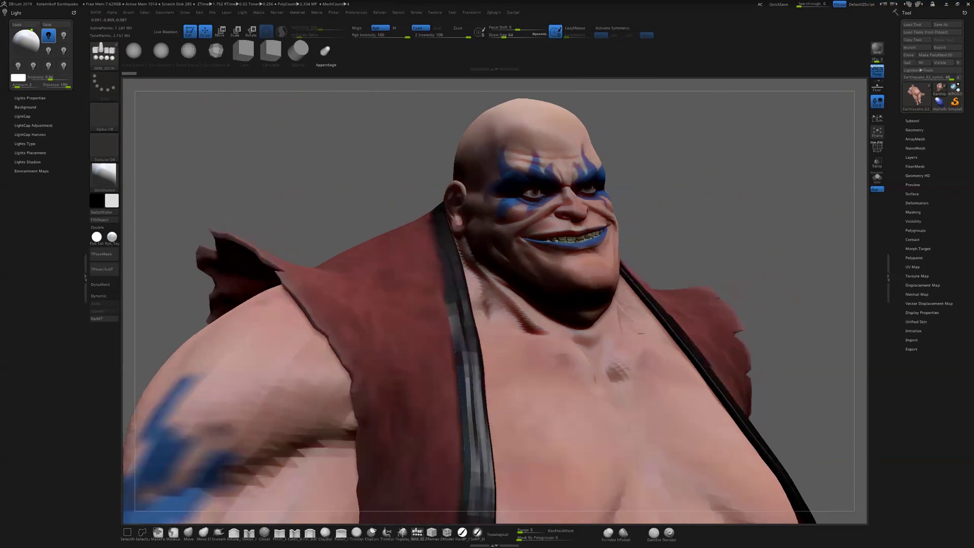
drag(719, 209, 722, 204)
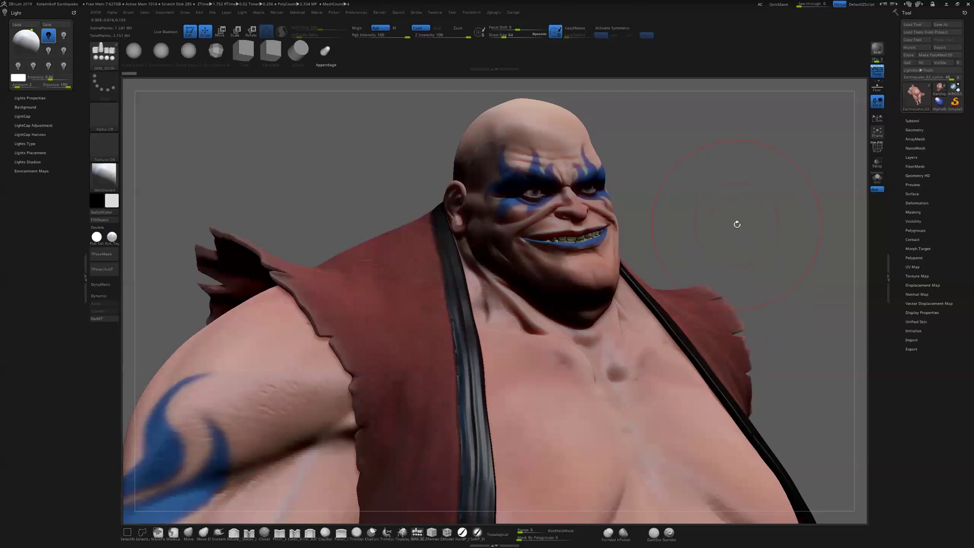
drag(740, 221, 735, 227)
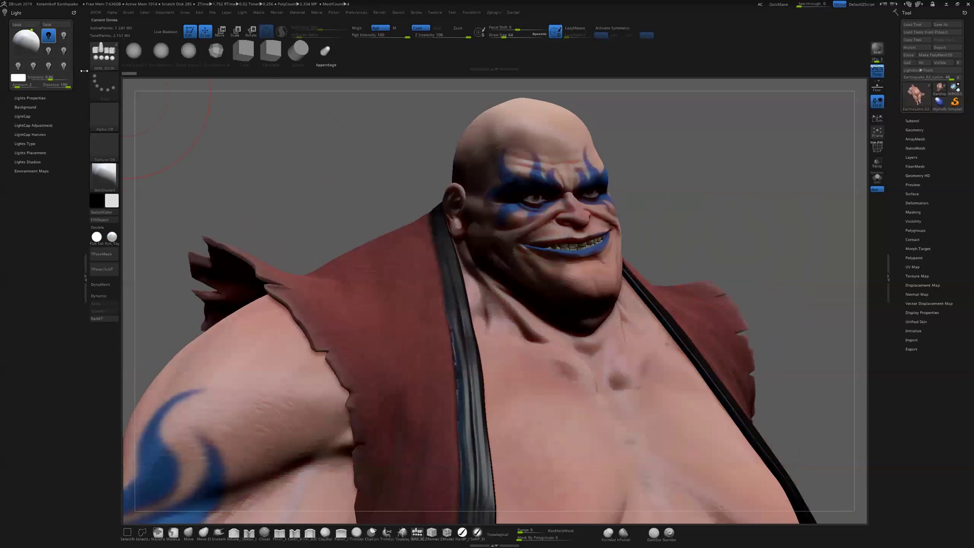
- Test rear, low and frontal directions for the light, ending with it placed high above the character's face
click(29, 35)
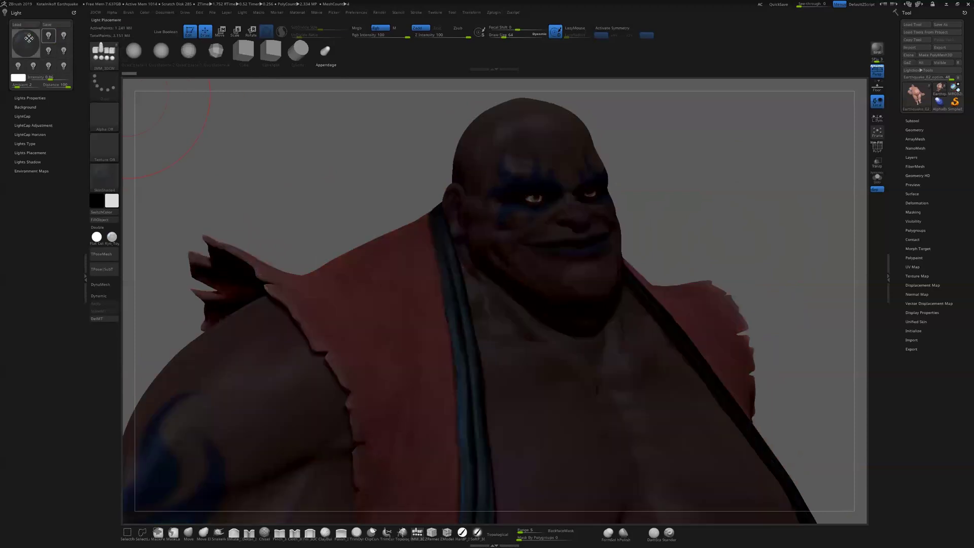
drag(24, 49, 30, 48)
click(17, 53)
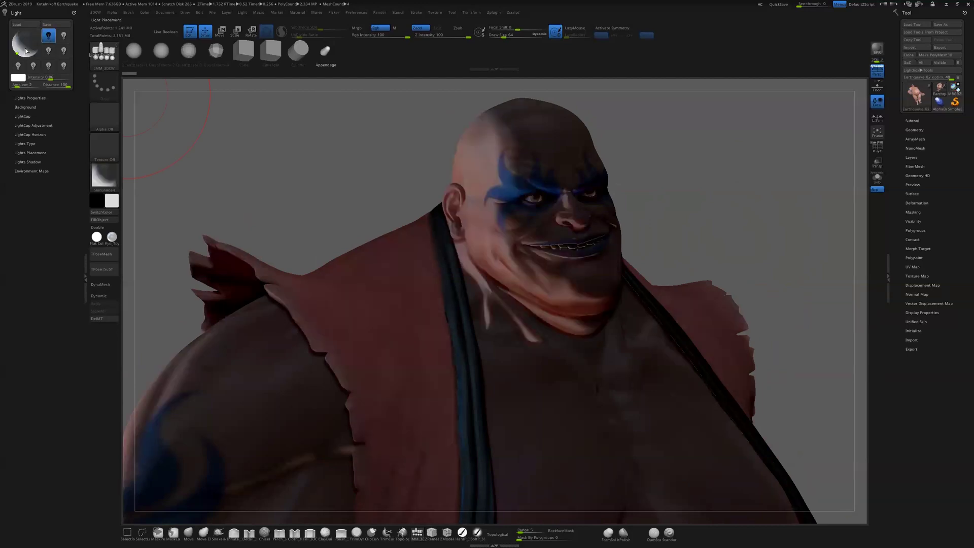
click(26, 38)
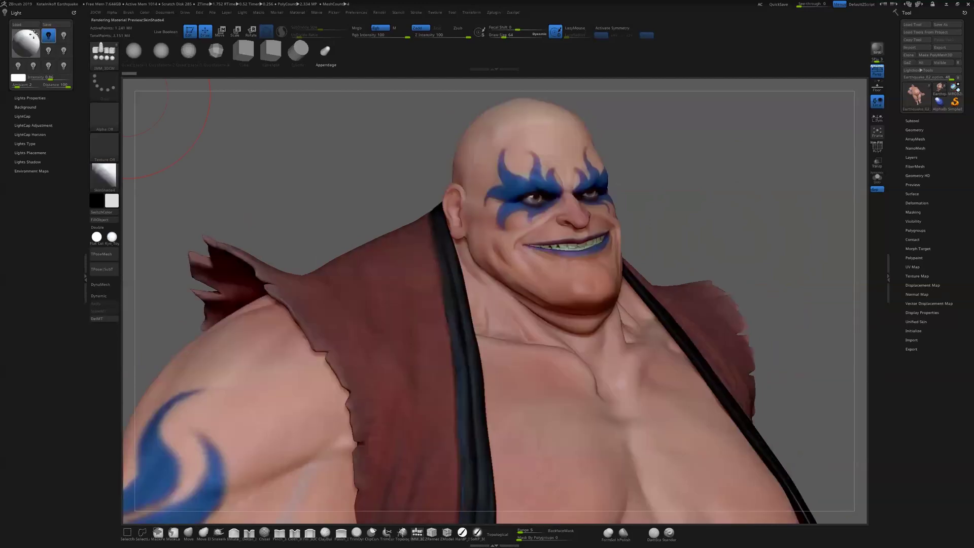
drag(27, 38, 26, 41)
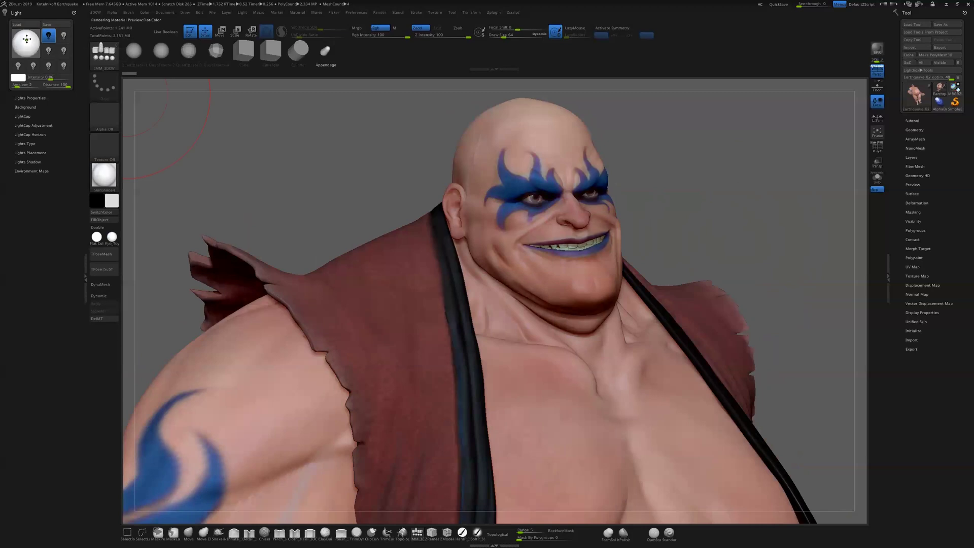
click(28, 29)
click(31, 37)
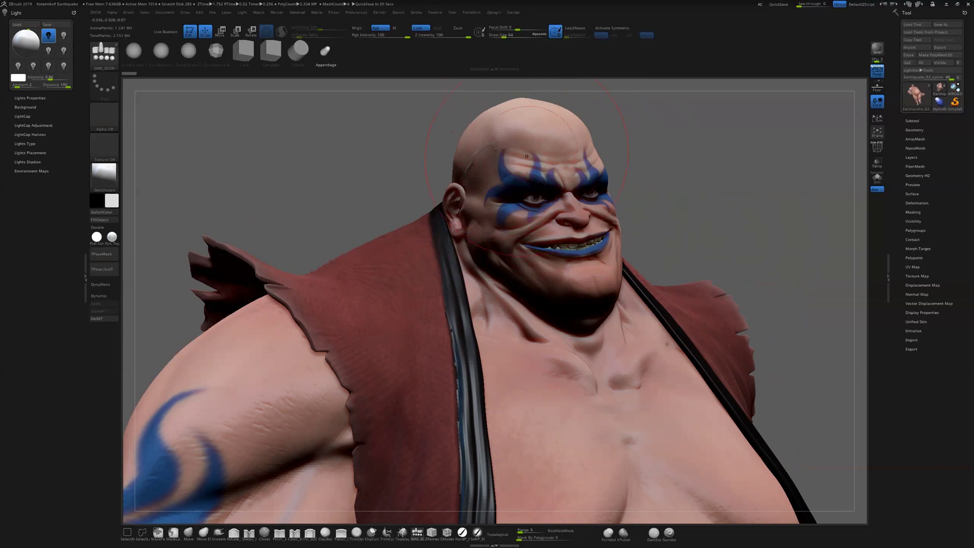
- Fine-tune the three-quarter camera angle on the character's head and chest
click(384, 13)
mouse_move(712, 225)
mouse_down()
mouse_move(601, 231)
mouse_move(713, 232)
mouse_move(702, 223)
mouse_up()
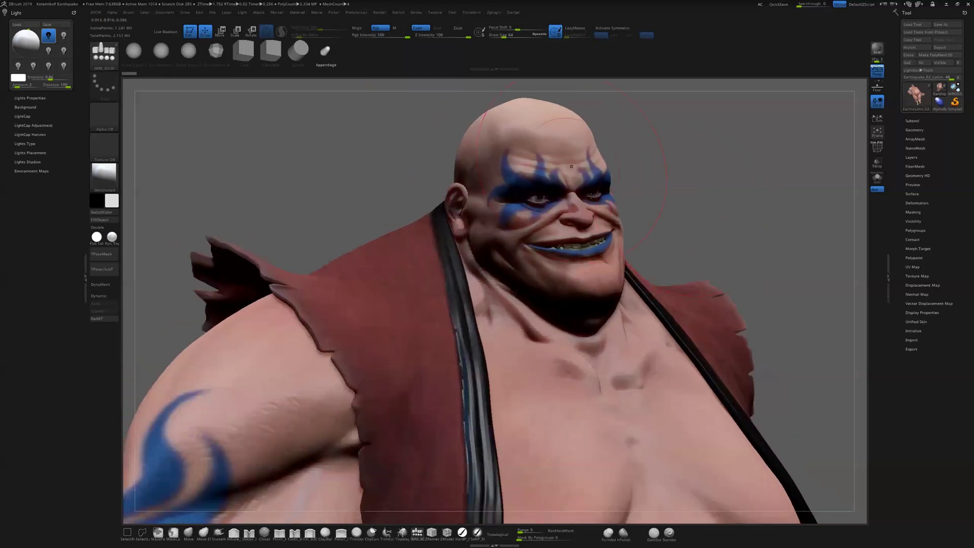
drag(700, 187, 622, 253)
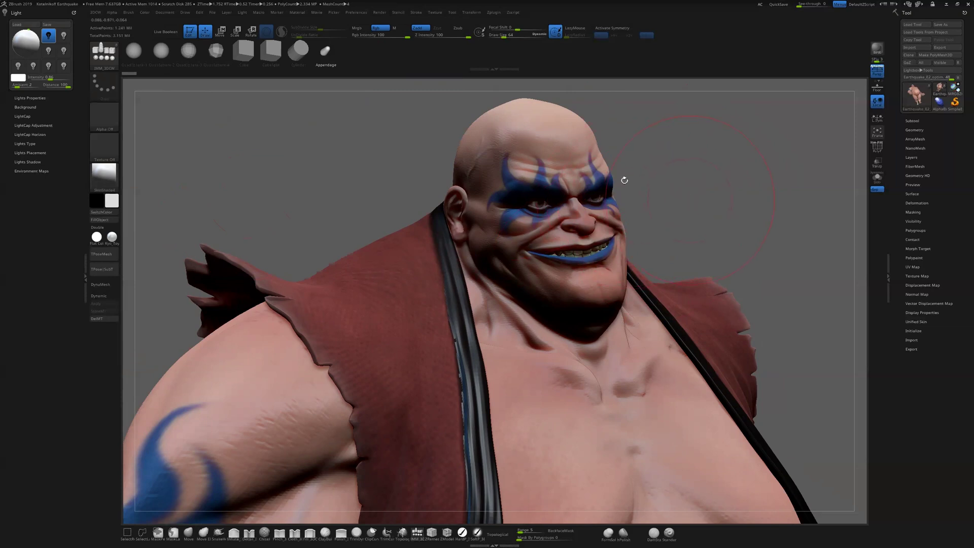
drag(666, 164, 714, 182)
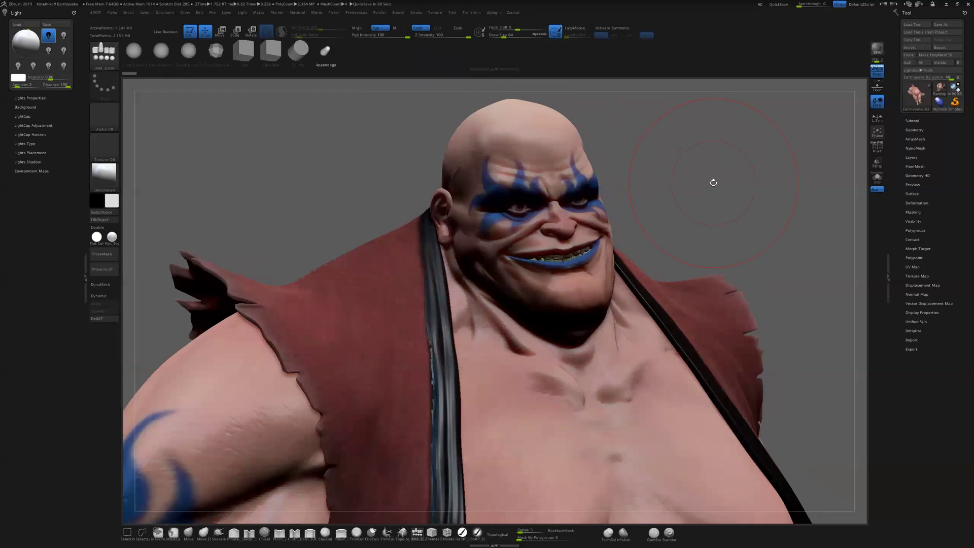
- Switch to Photoshop and review the exported depth, shadow and shaded color passes of the character
key(alt+Tab)
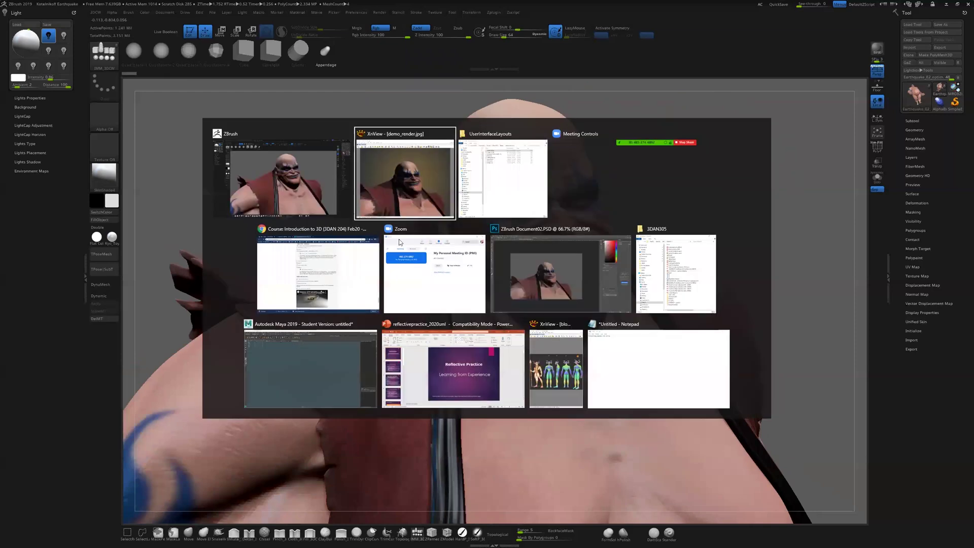
click(524, 255)
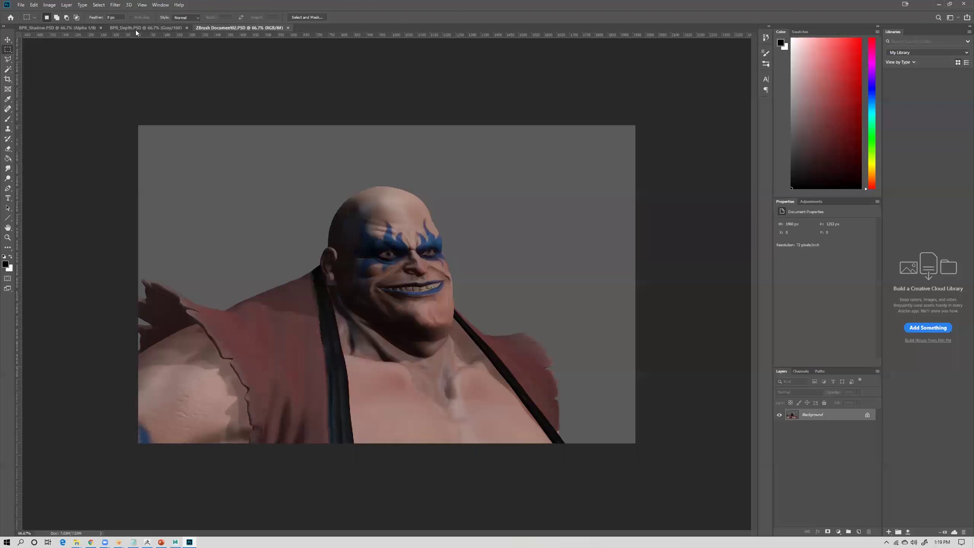
click(136, 29)
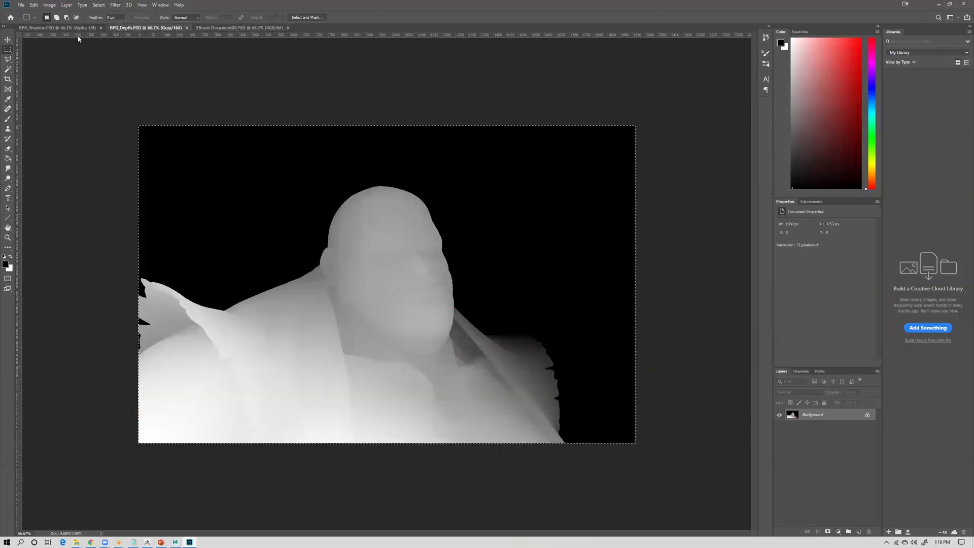
click(58, 28)
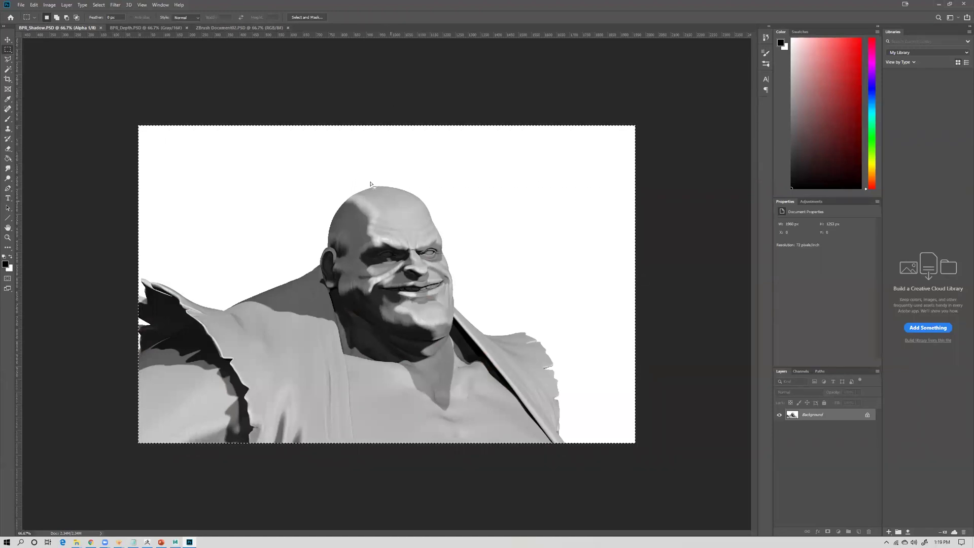
click(140, 29)
click(229, 28)
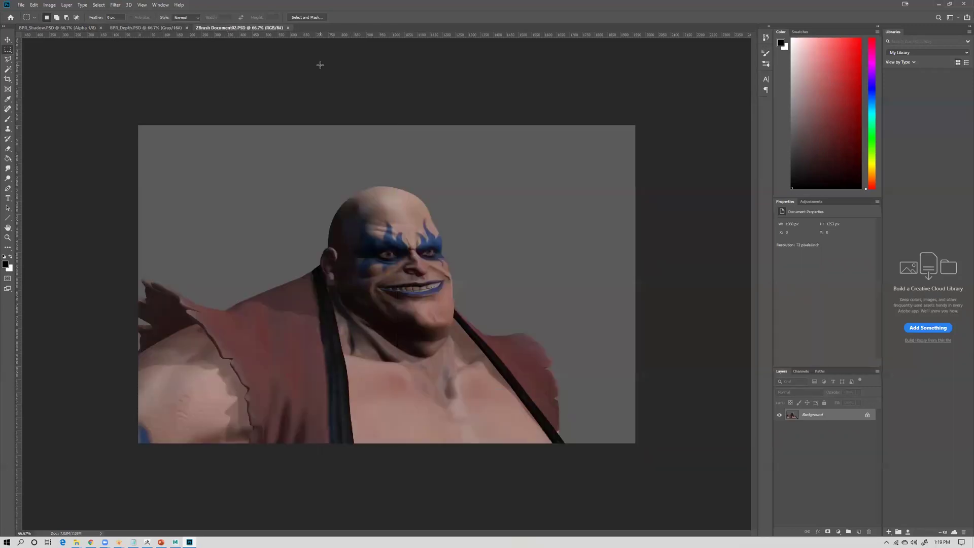
- Switch back to ZBrush, turn the character slightly toward the front and render it in Best mode
click(939, 4)
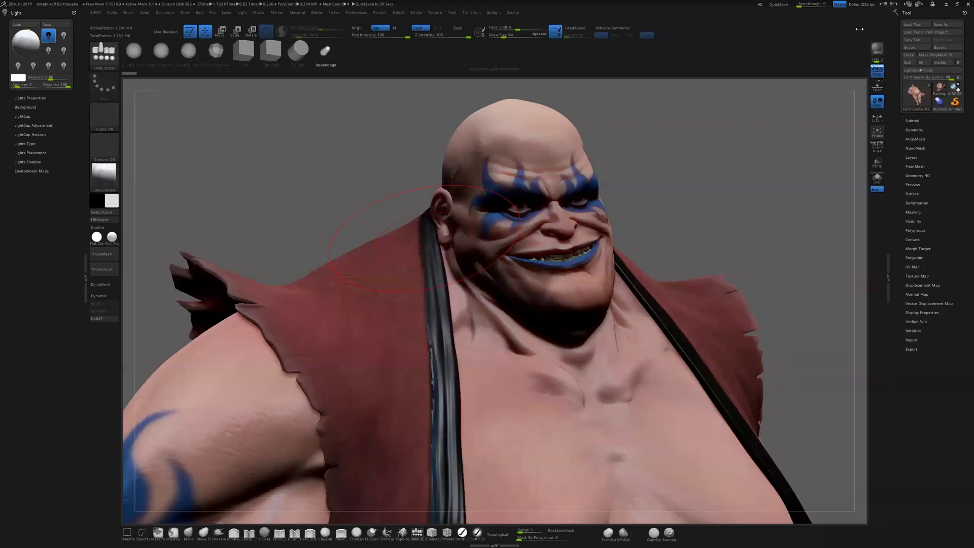
drag(714, 223, 690, 218)
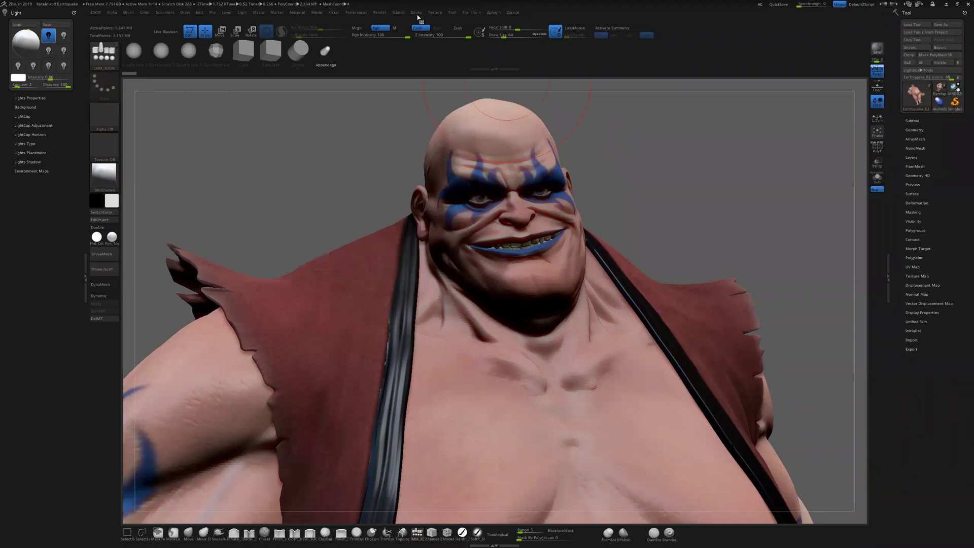
click(385, 13)
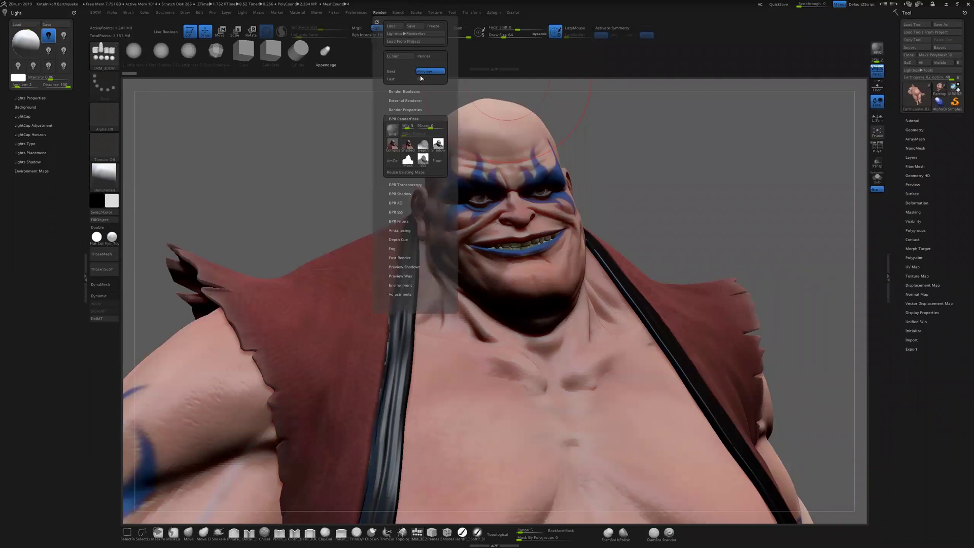
click(393, 72)
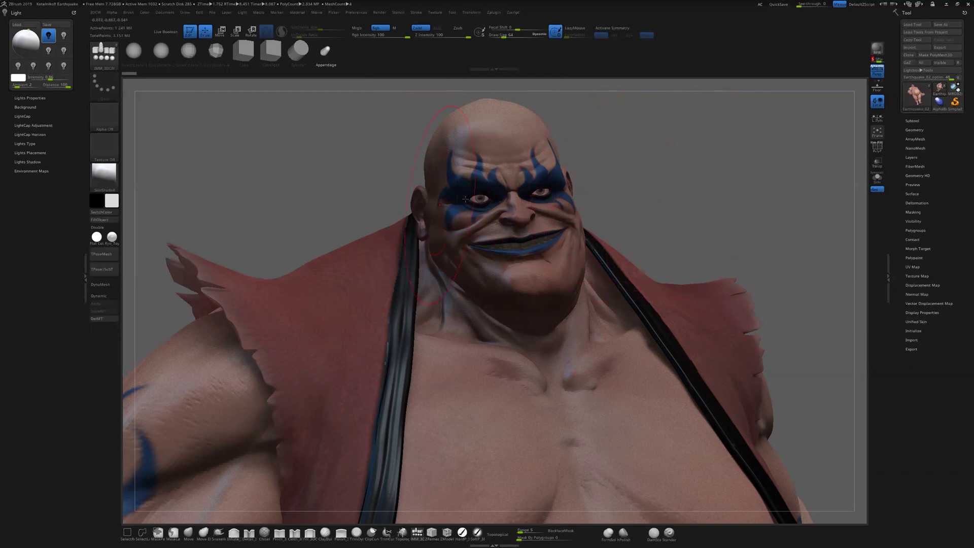
- Examine the Photoshop image export of the rendered document in the _DEMO folder, without saving a file
click(165, 13)
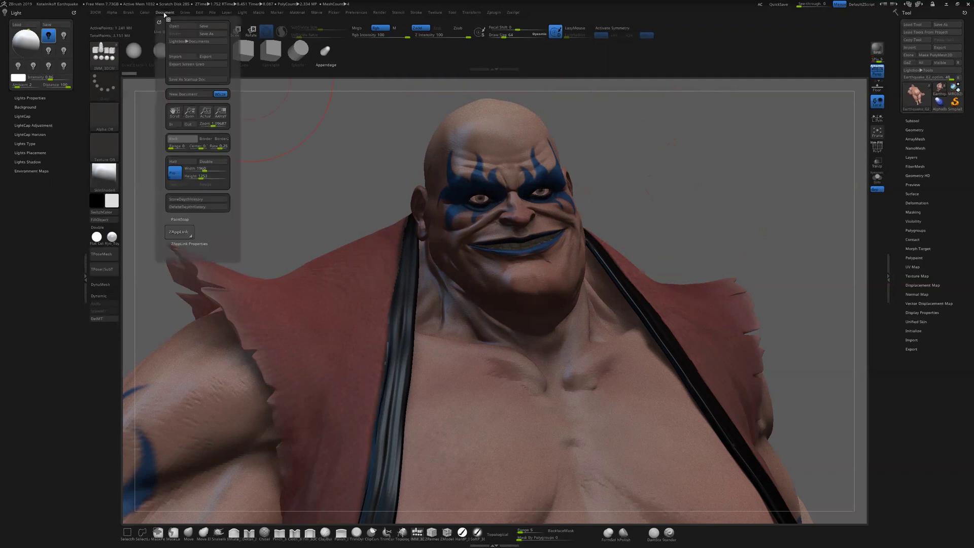
click(211, 56)
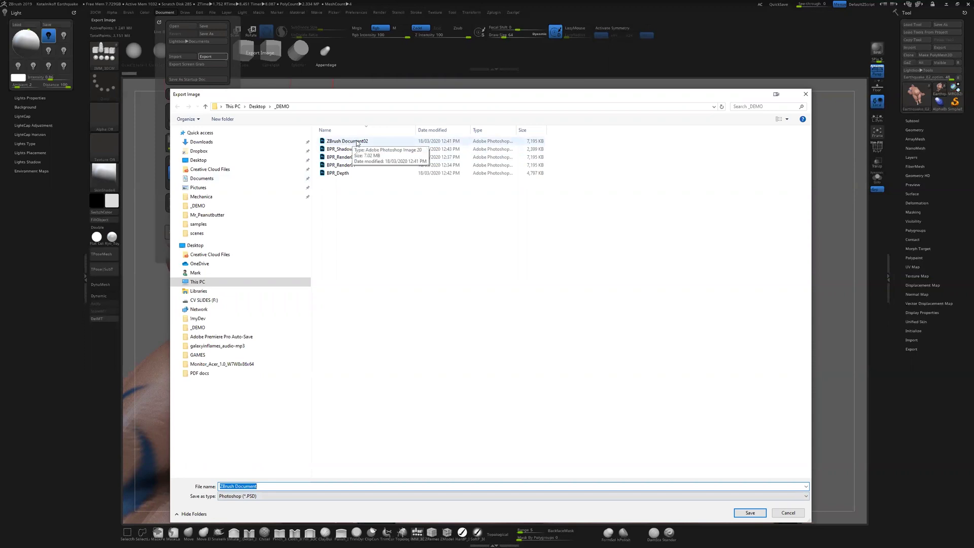
click(800, 515)
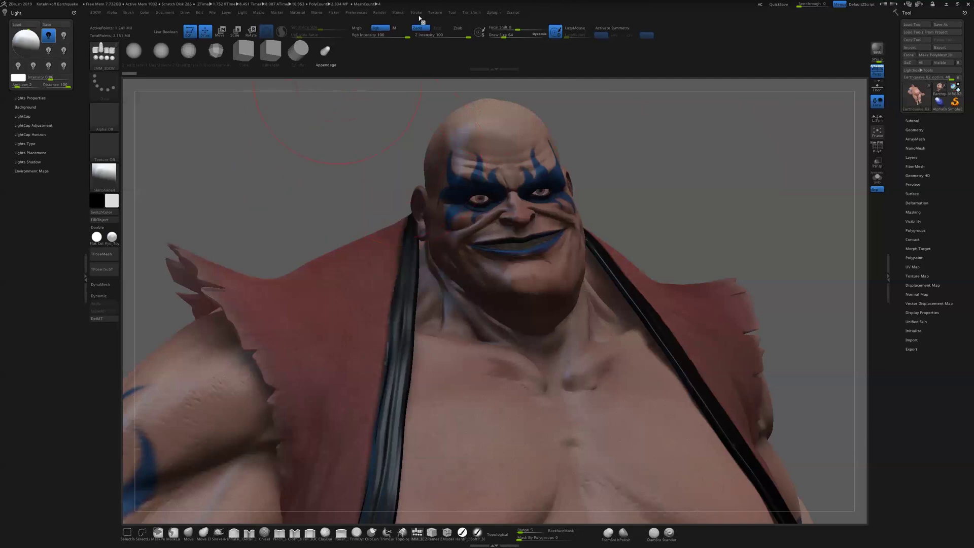
- Inspect the BPR render pass thumbnails, including the shadow and depth maps
click(373, 16)
click(380, 12)
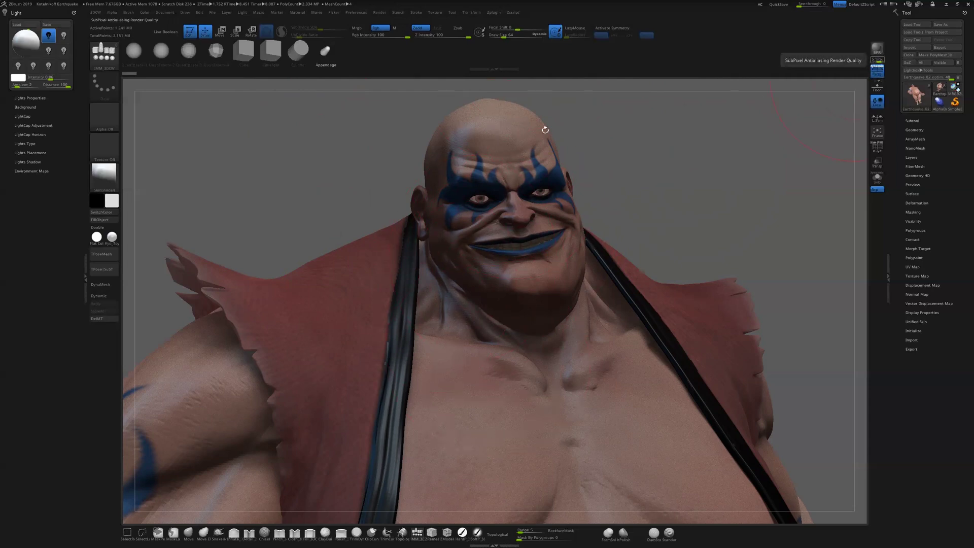
click(380, 12)
mouse_move(426, 147)
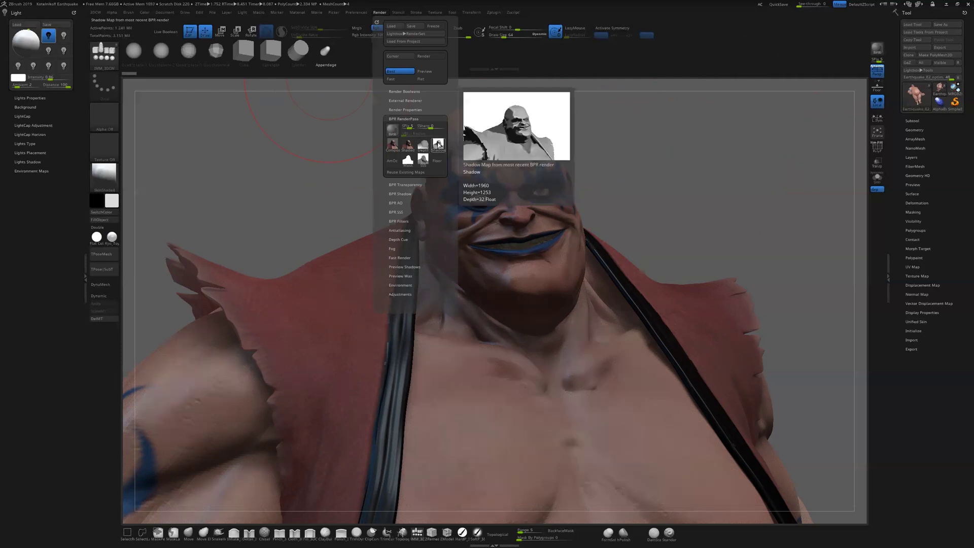
mouse_move(409, 163)
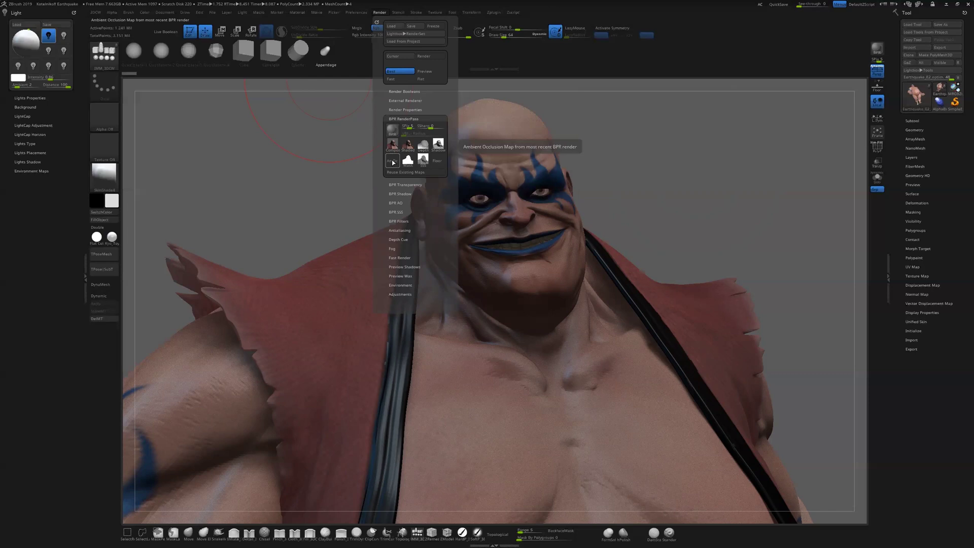
click(423, 146)
mouse_move(439, 148)
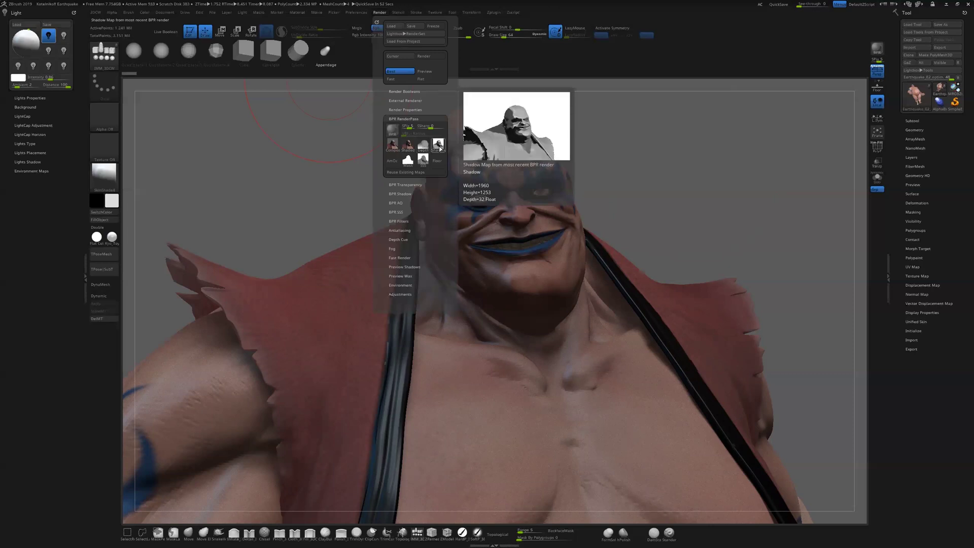
- Examine the export of the shadow and depth passes as BPR_Shadow and BPR_Depth, without saving either file
click(440, 146)
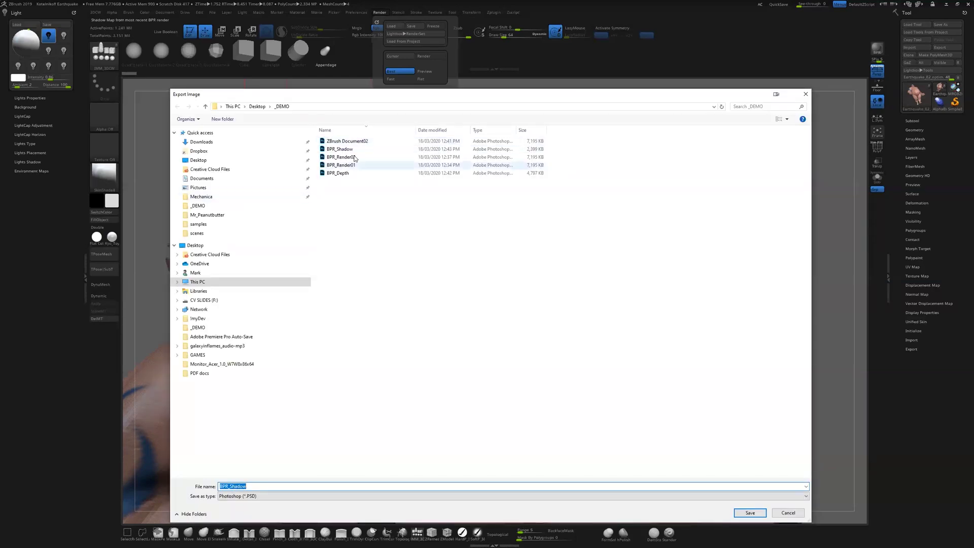
click(788, 513)
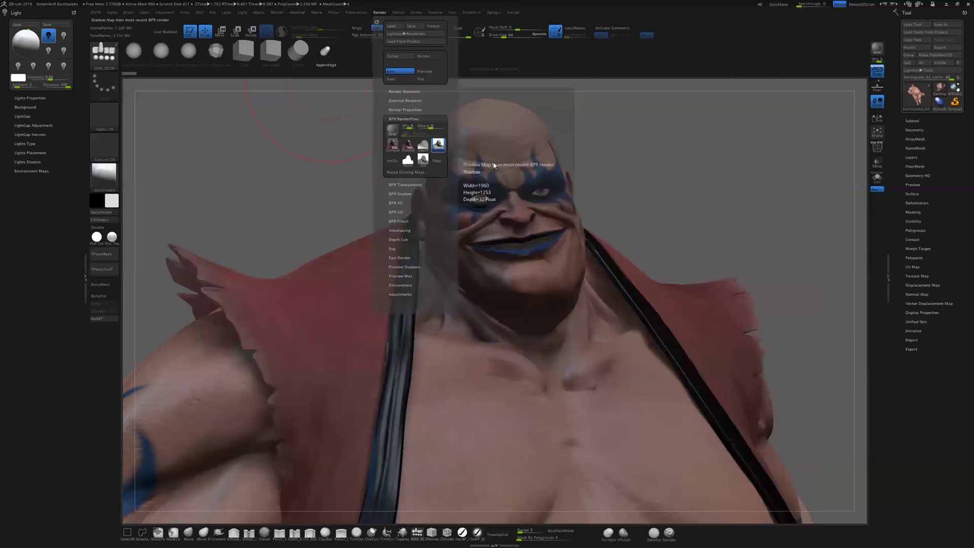
click(385, 14)
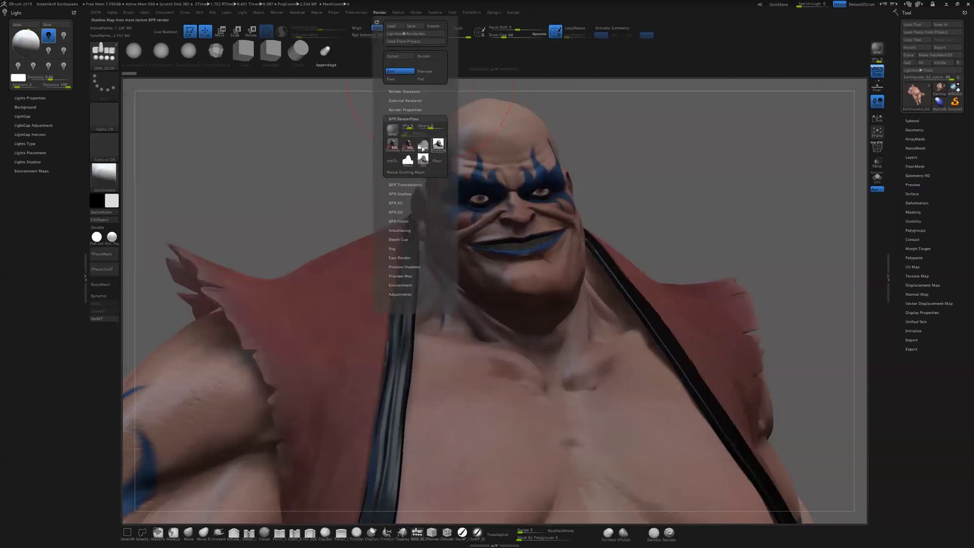
click(425, 148)
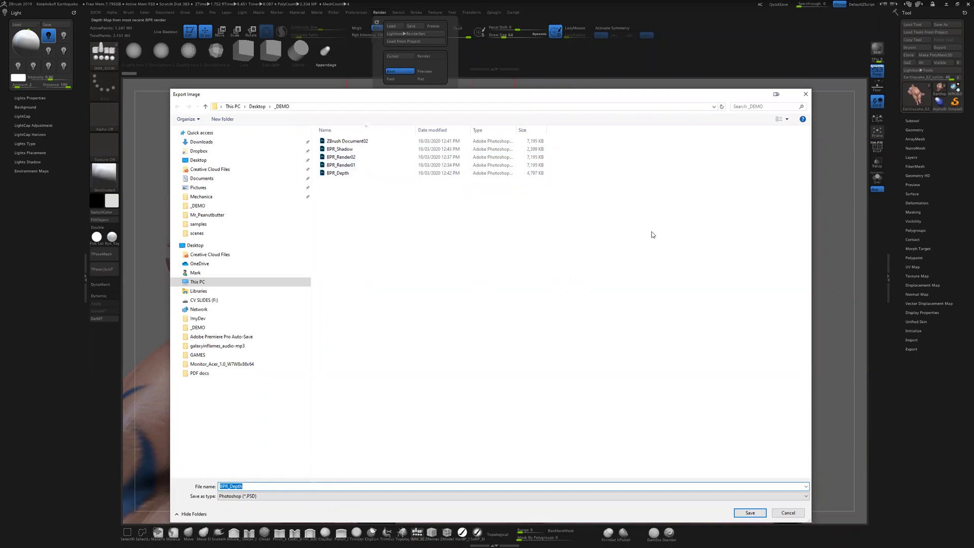
click(806, 95)
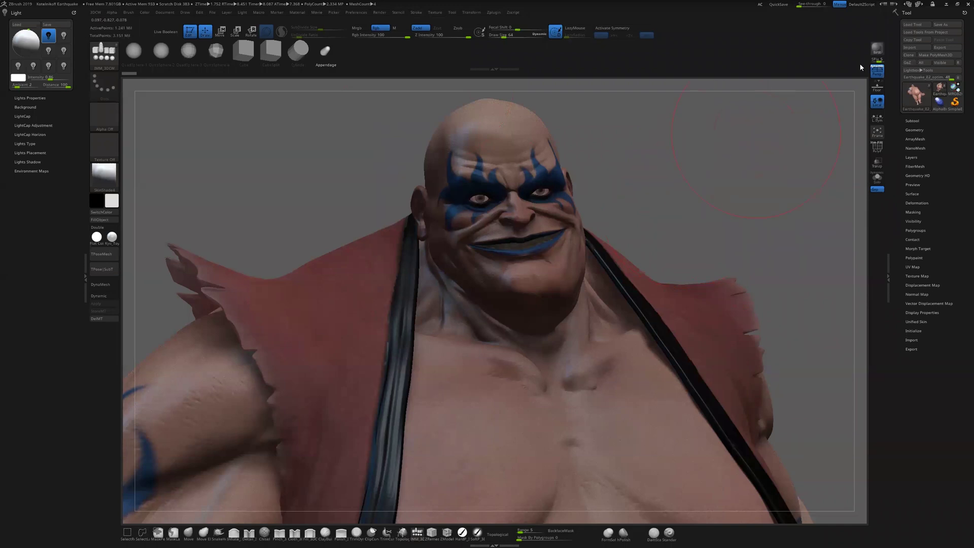
- Switch to Photoshop, unlock the background of ZBrush Document02, paste the full BPR_Shadow image above it as a layer and hide that layer
click(946, 5)
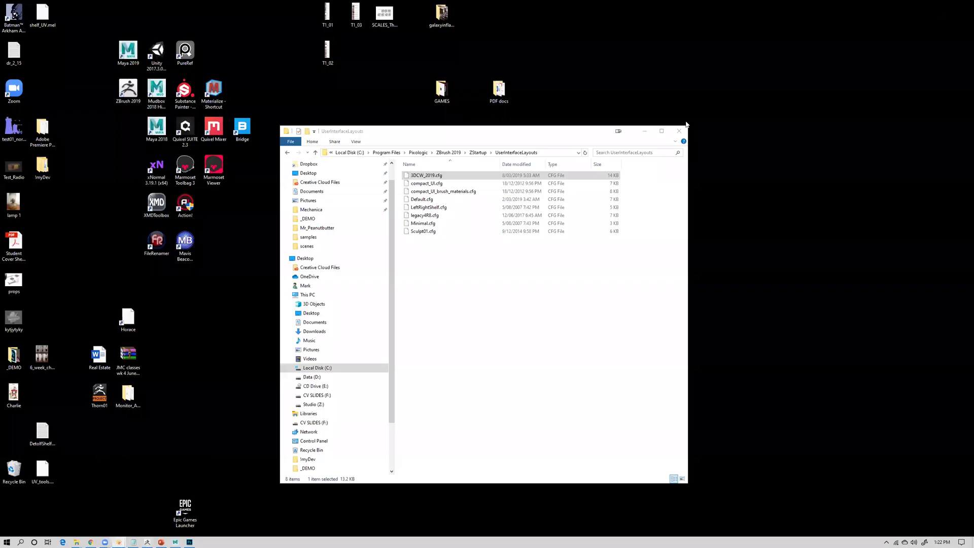
click(191, 541)
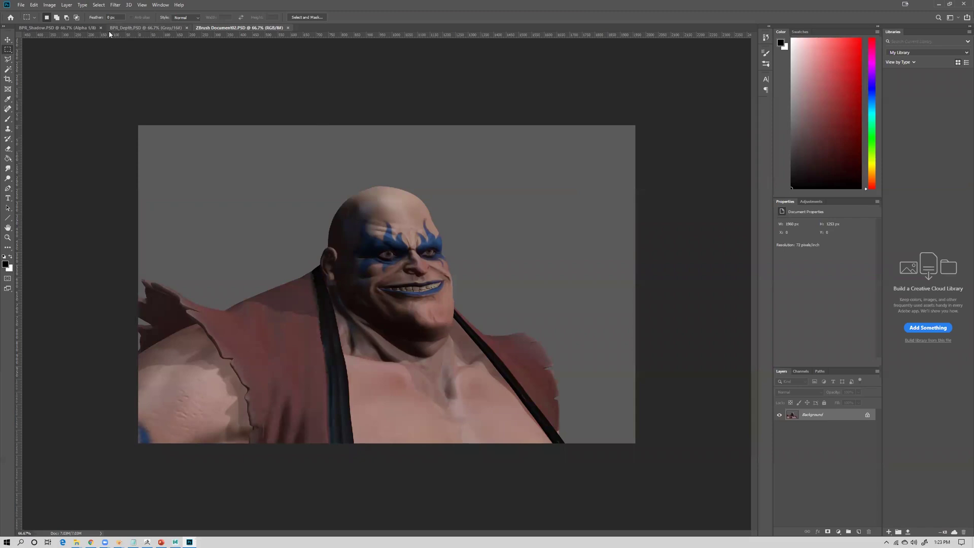
click(76, 29)
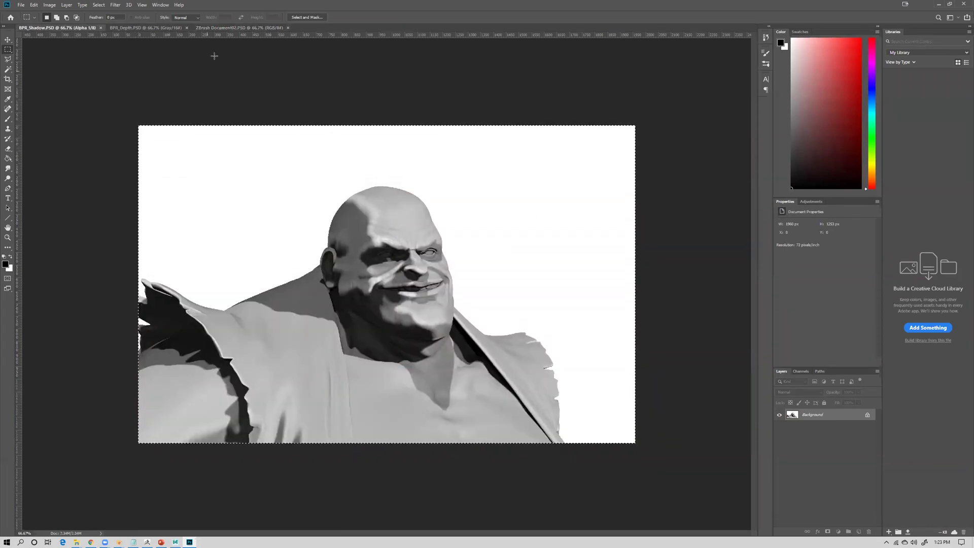
click(233, 29)
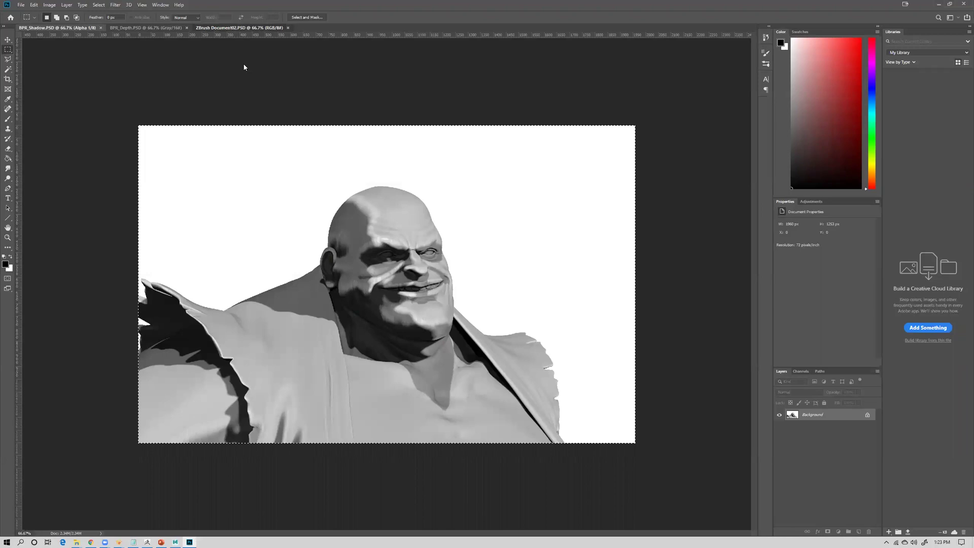
click(868, 416)
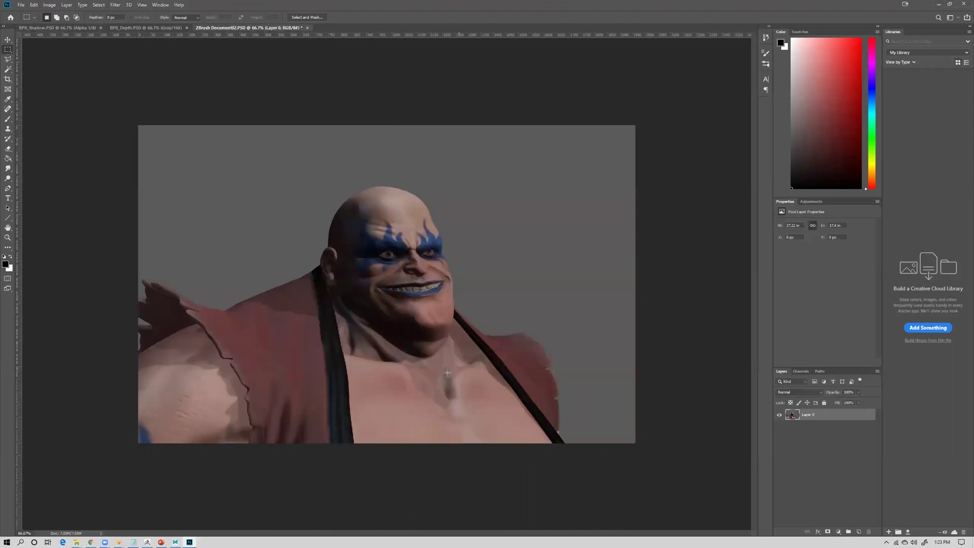
key(ctrl+v)
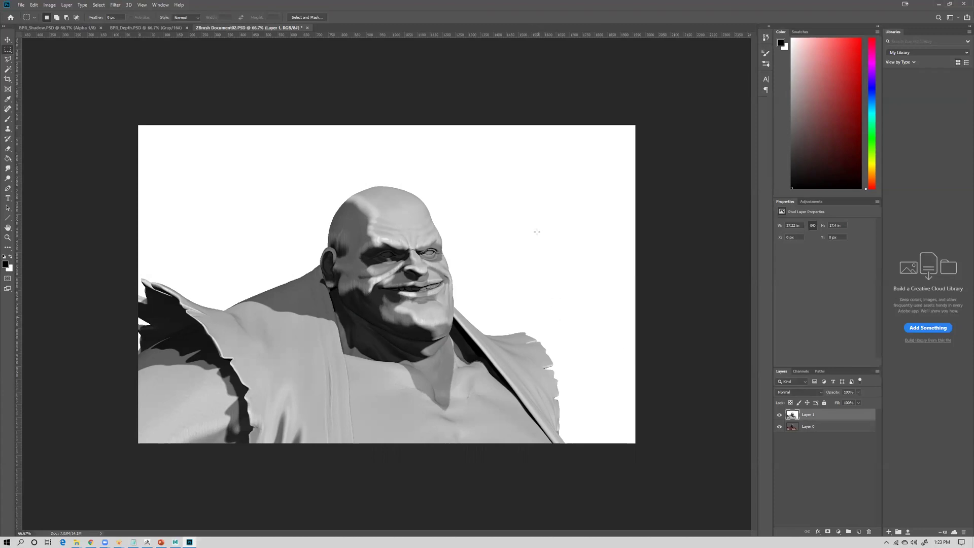
click(780, 415)
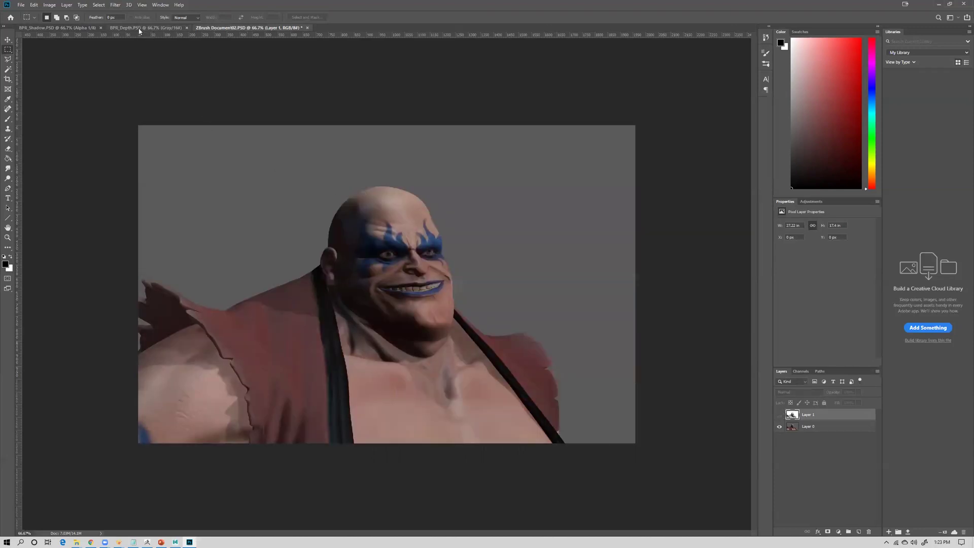
- Copy the full BPR_Depth image into a new alpha channel of ZBrush Document02
click(140, 29)
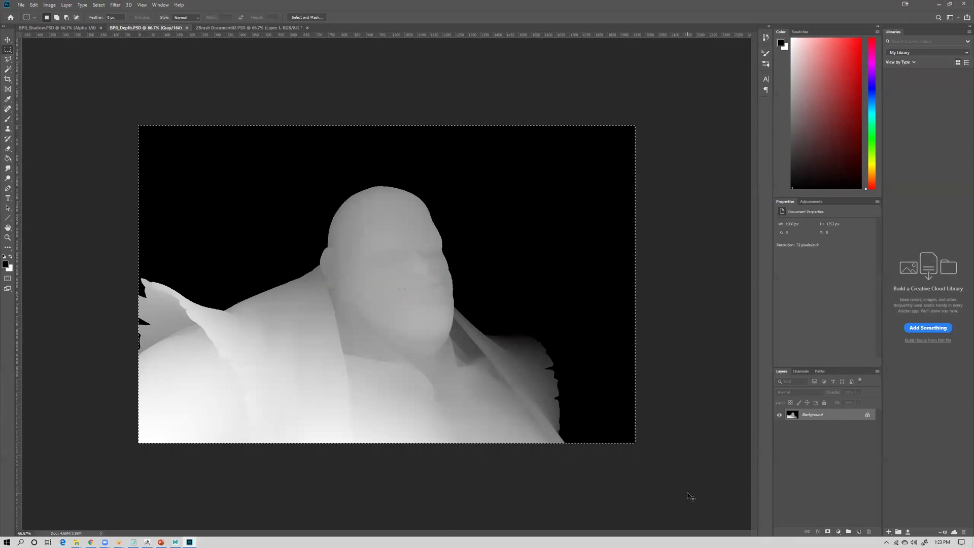
click(248, 28)
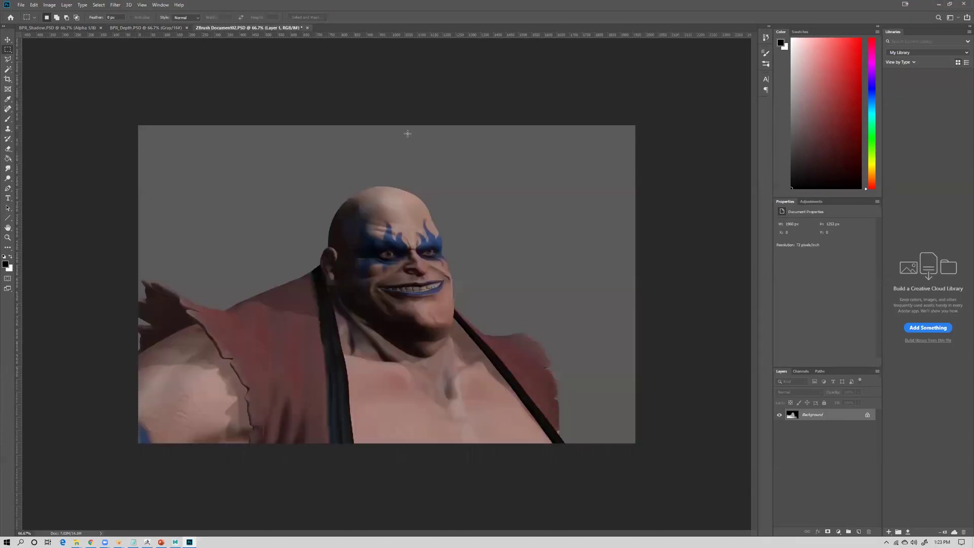
click(824, 427)
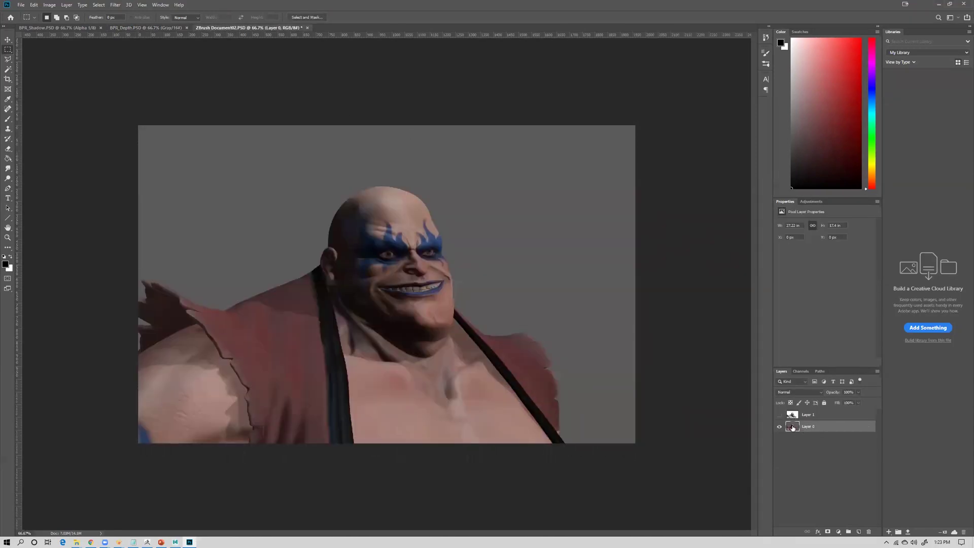
click(800, 372)
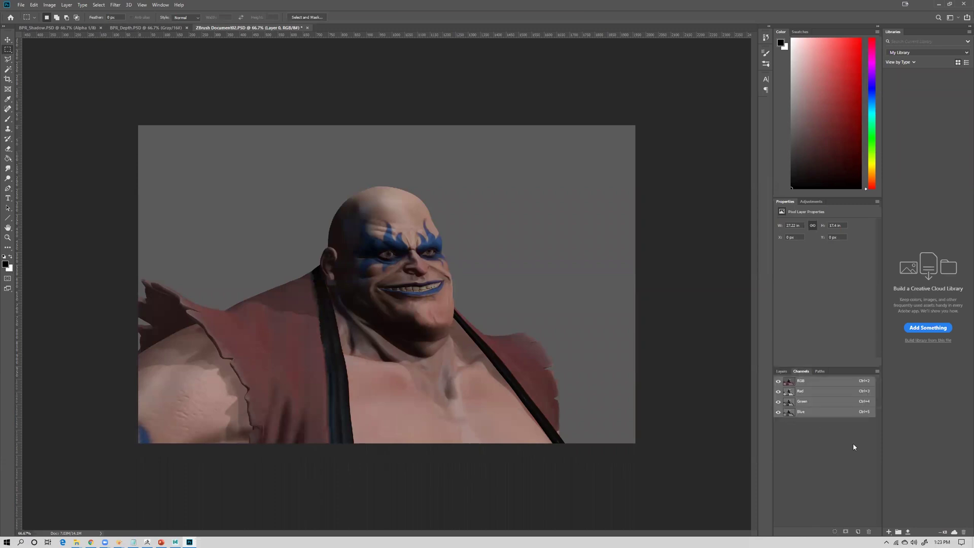
click(859, 531)
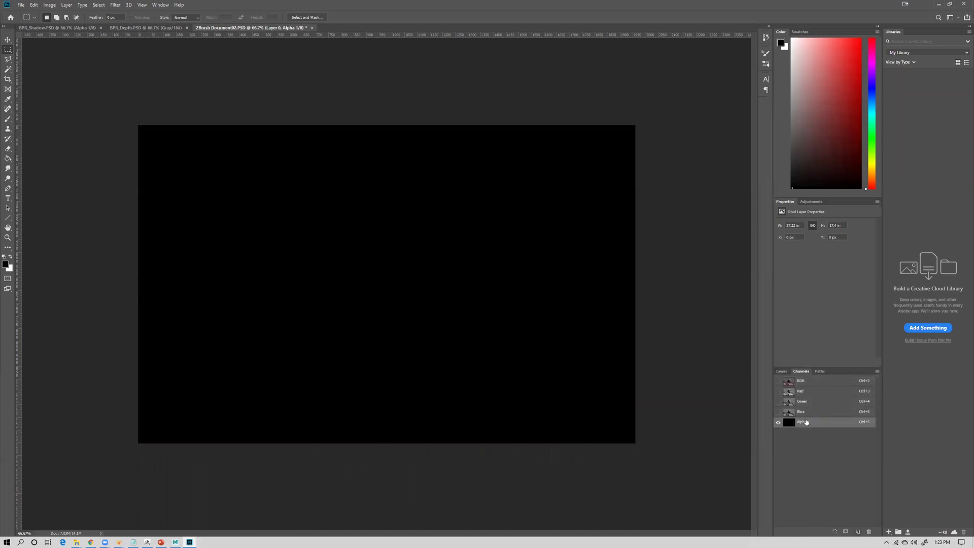
key(ctrl+v)
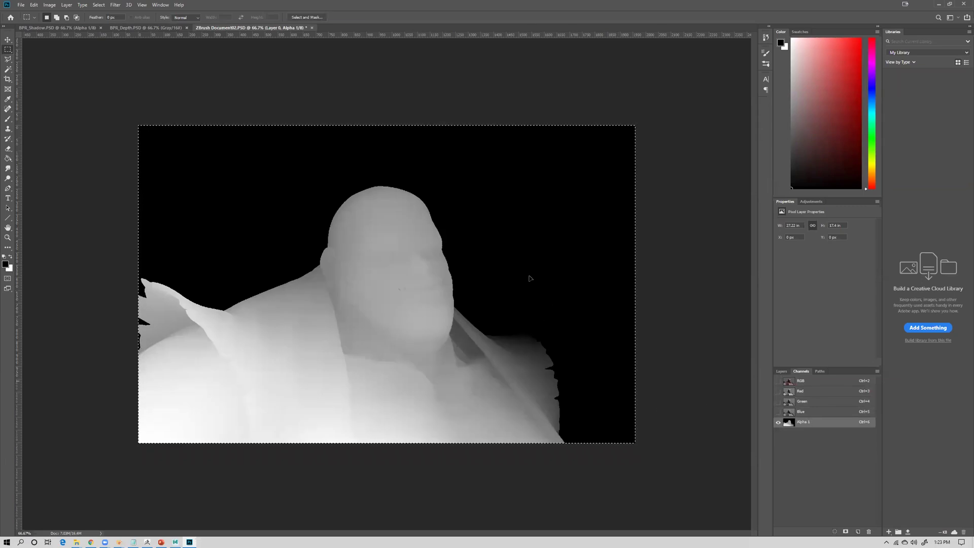
- Show the RGB channels, hide the depth alpha channel and return to the layers with the RGB composite active
click(778, 381)
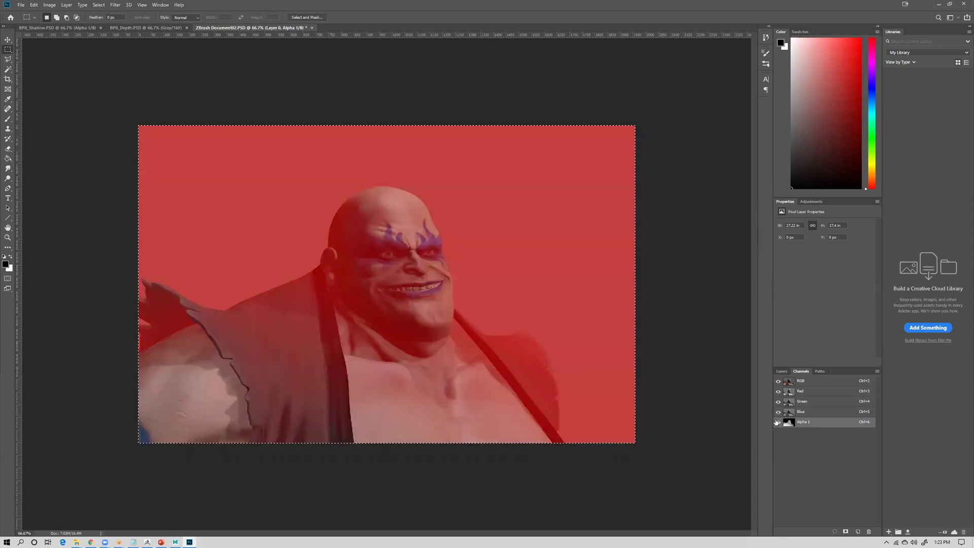
click(779, 423)
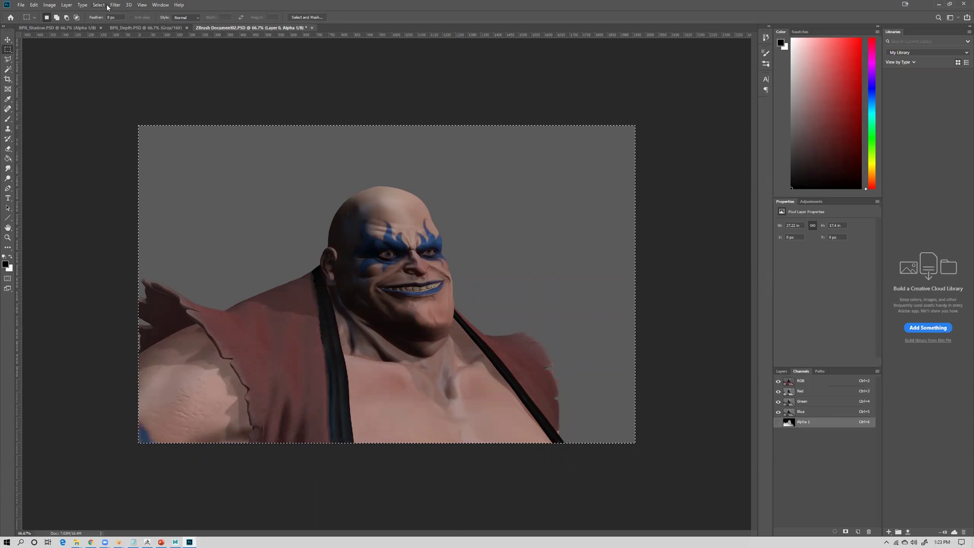
click(829, 382)
click(782, 371)
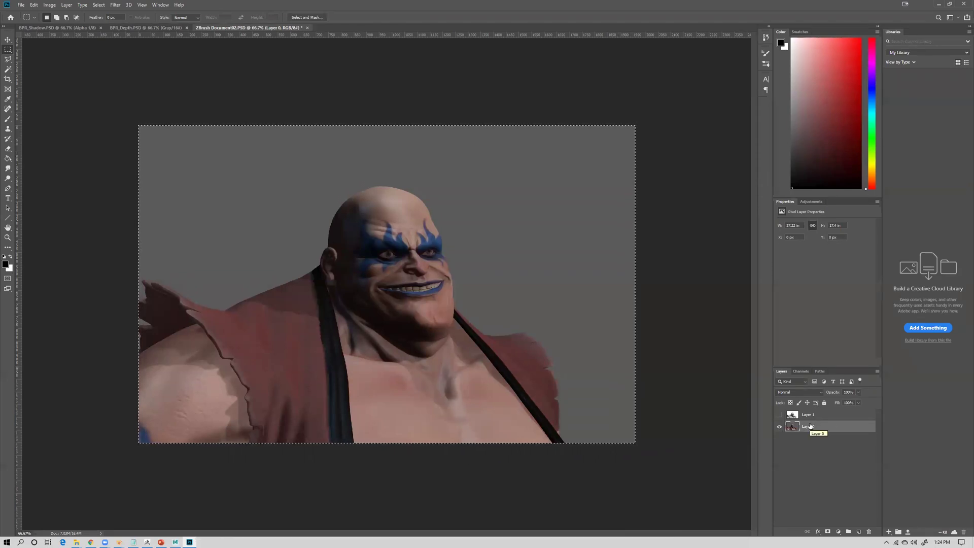
- Select the shadow layer and toggle its visibility on and off to compare it with the color render
click(809, 415)
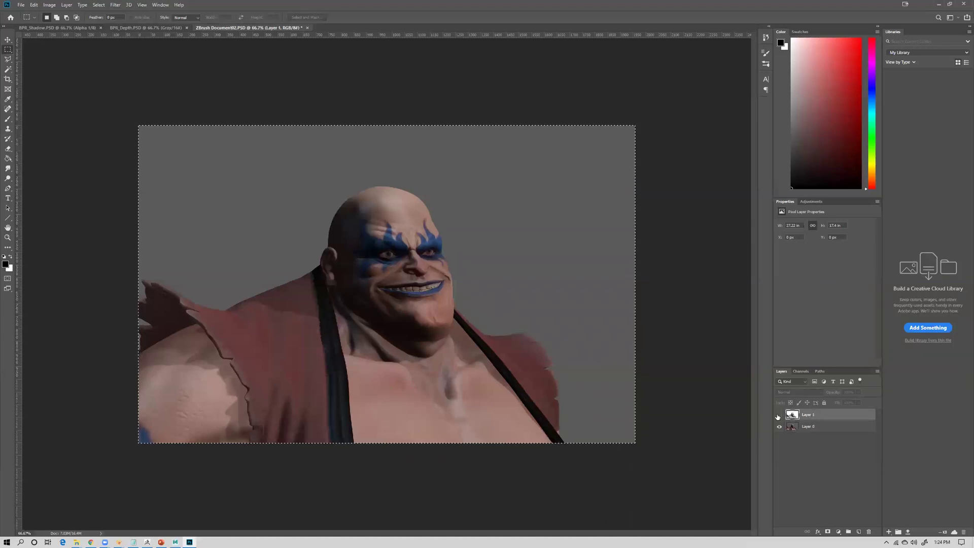
click(778, 415)
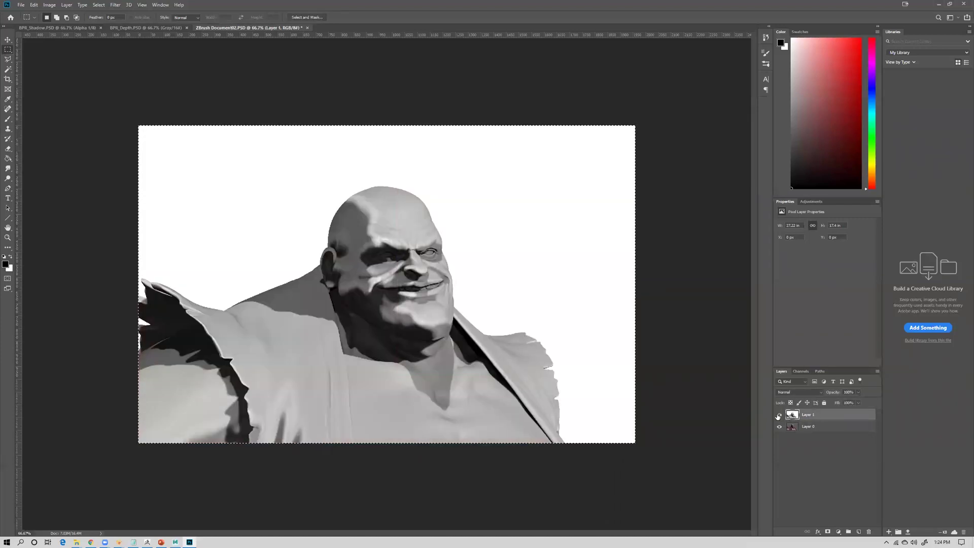
click(779, 415)
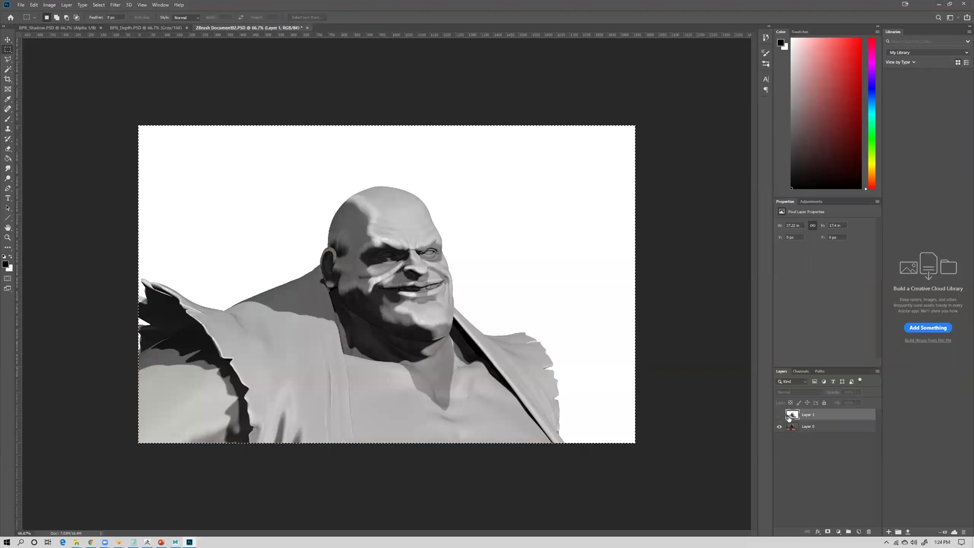
- Drop the selection and delete the grey background around the character on the color render layer using the Magic Wand
click(793, 427)
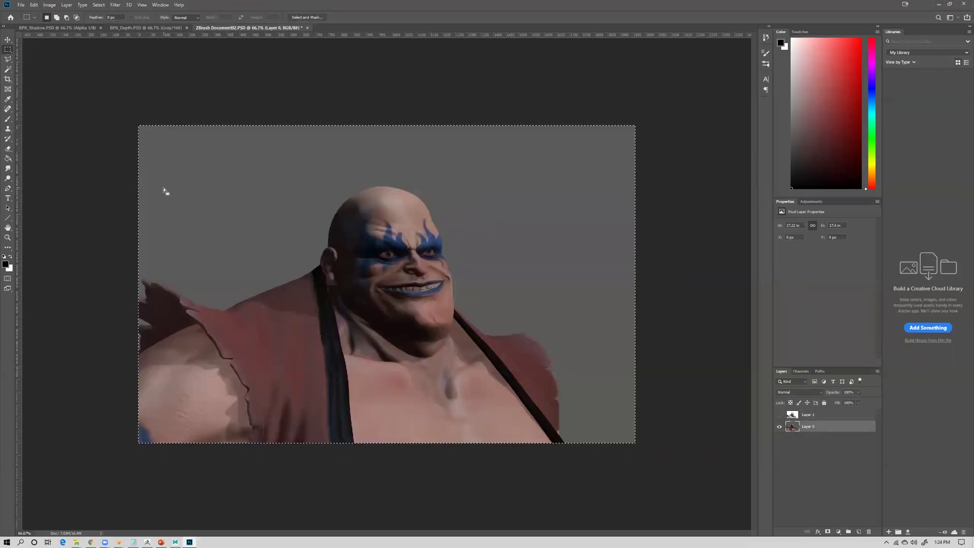
key(w)
key(ctrl+d)
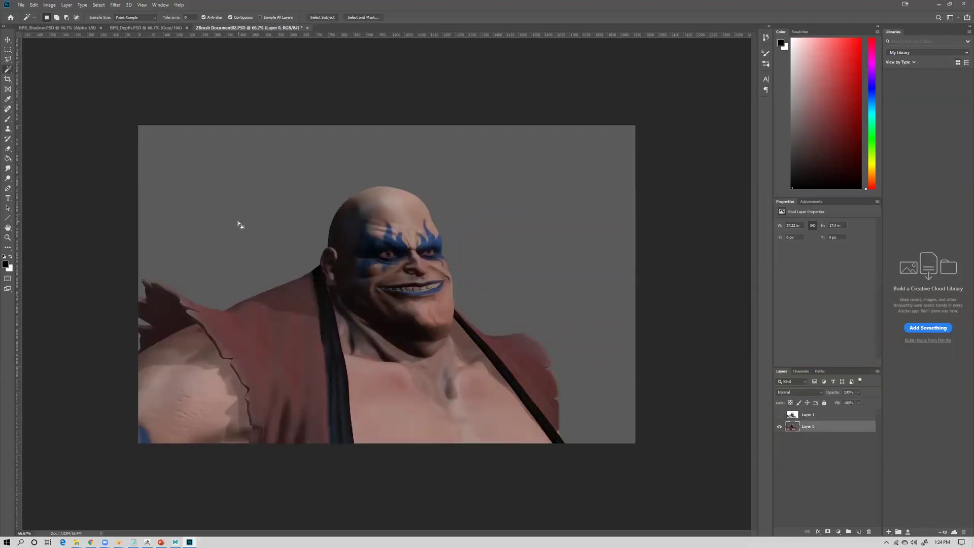
click(237, 195)
key(Delete)
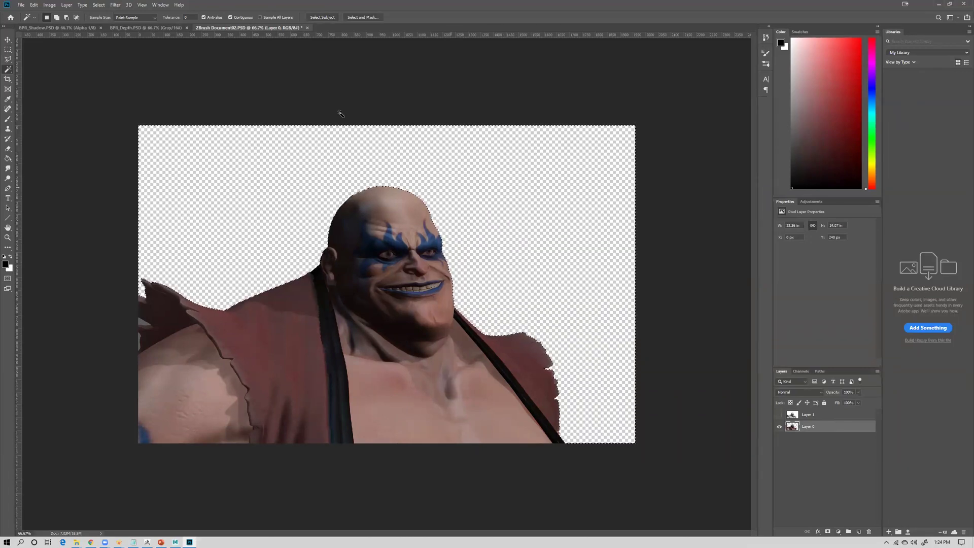
key(ctrl+d)
key(m)
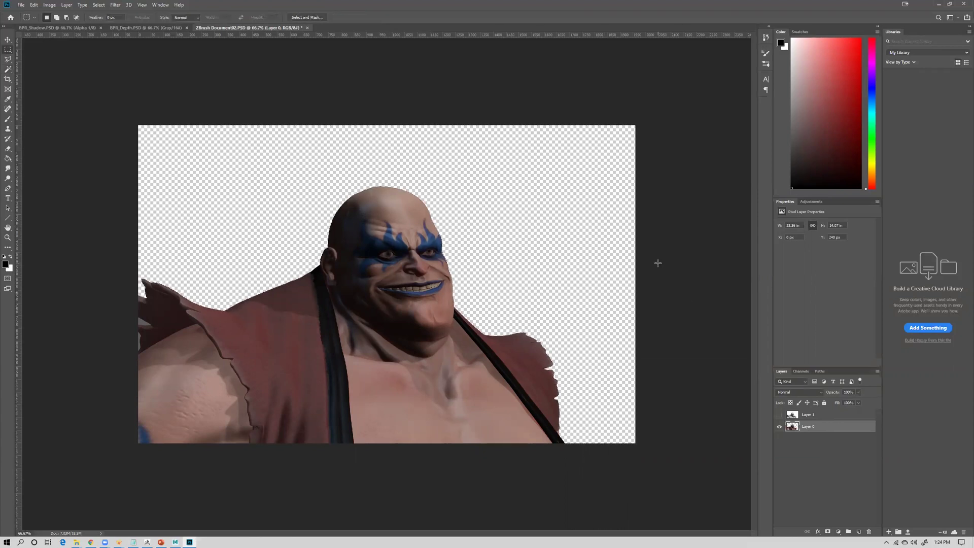
- Add a new empty layer beneath the color render layer, then reselect the color render
click(859, 531)
drag(815, 427, 820, 448)
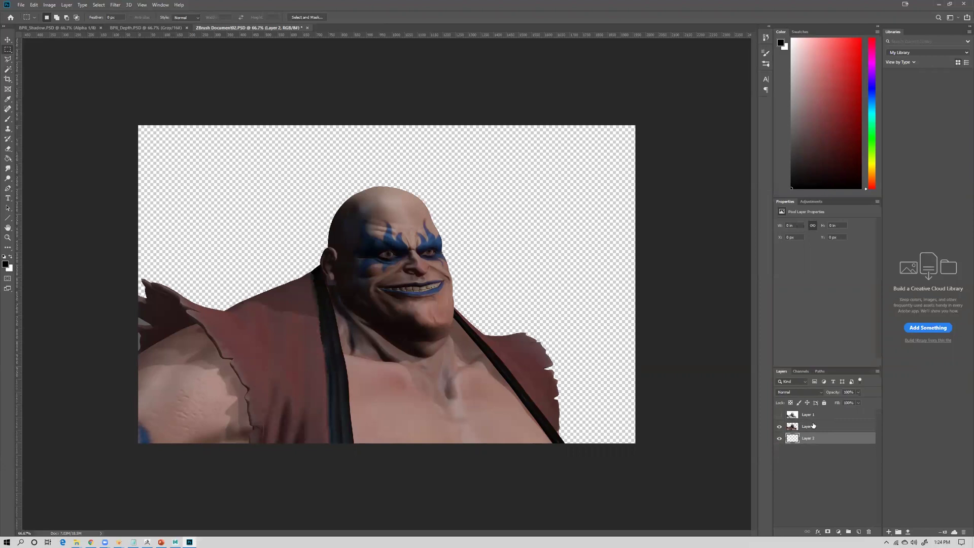
click(812, 429)
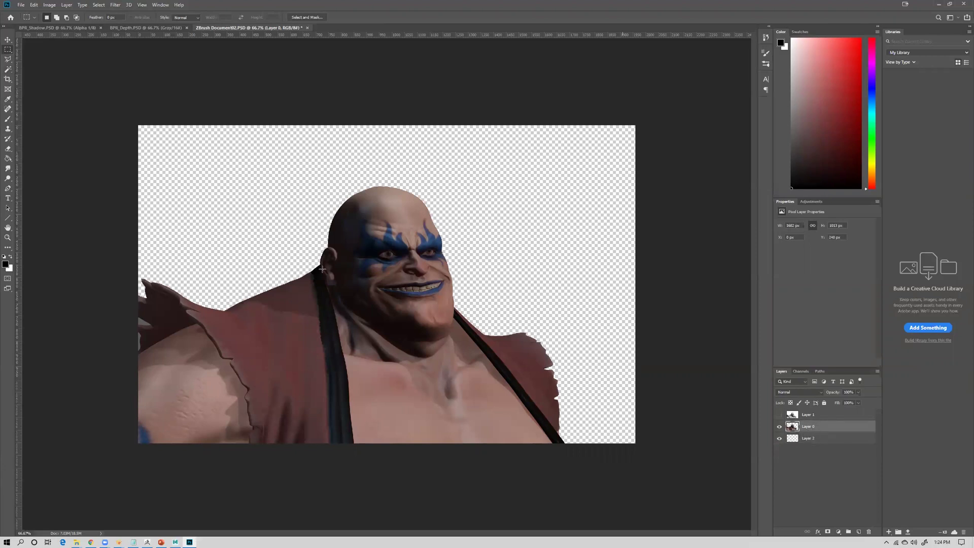
- Set the foreground color to grey #717171 and fill the empty bottom layer with it using the Paint Bucket
click(7, 263)
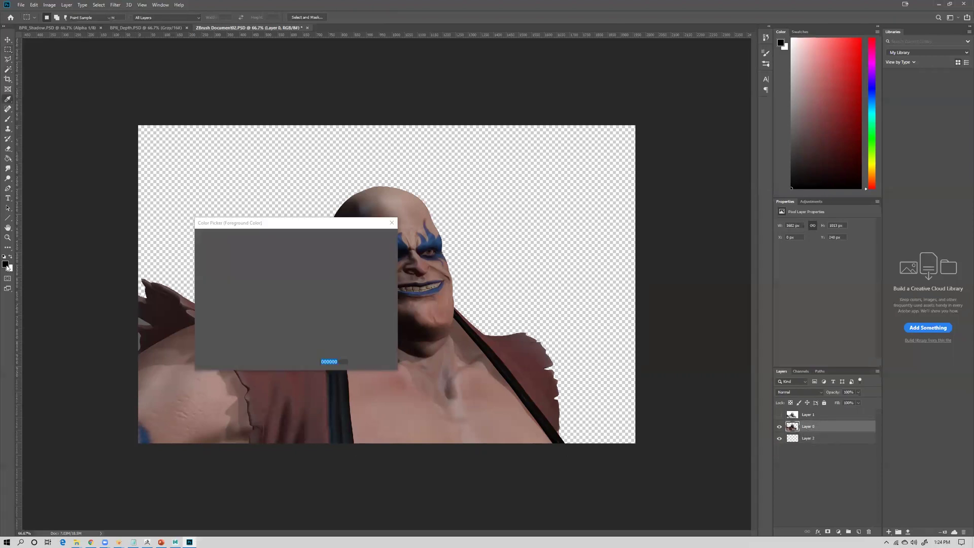
drag(232, 290, 194, 294)
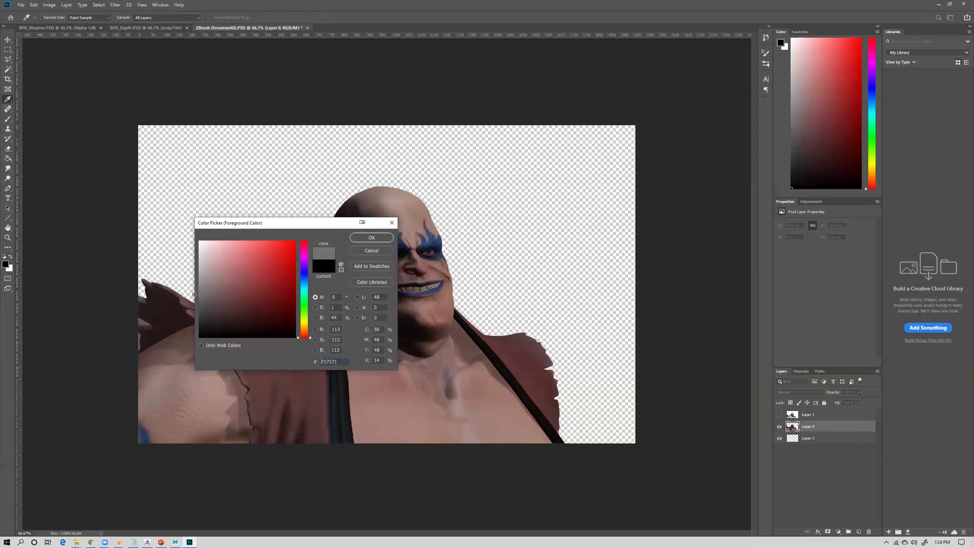
click(371, 239)
key(g)
click(251, 213)
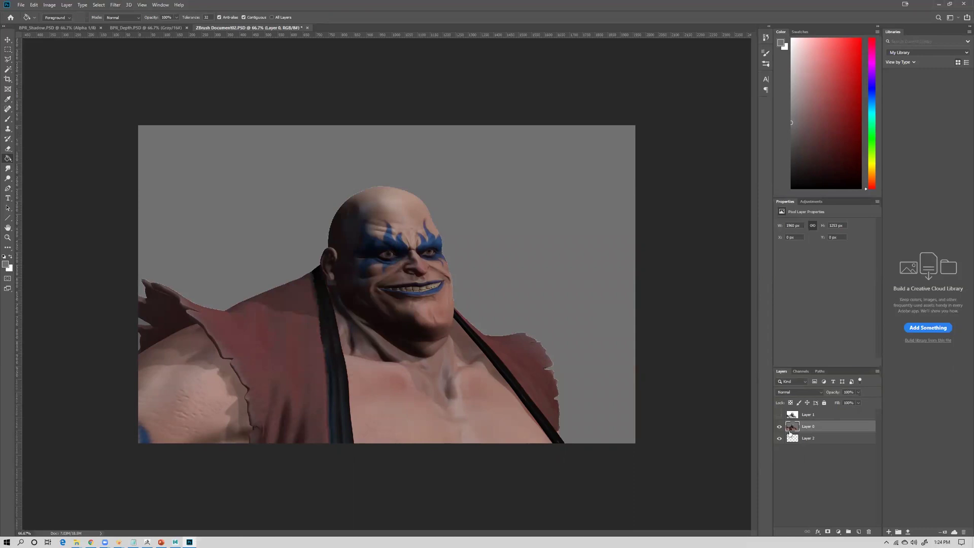
click(807, 439)
key(ctrl+z)
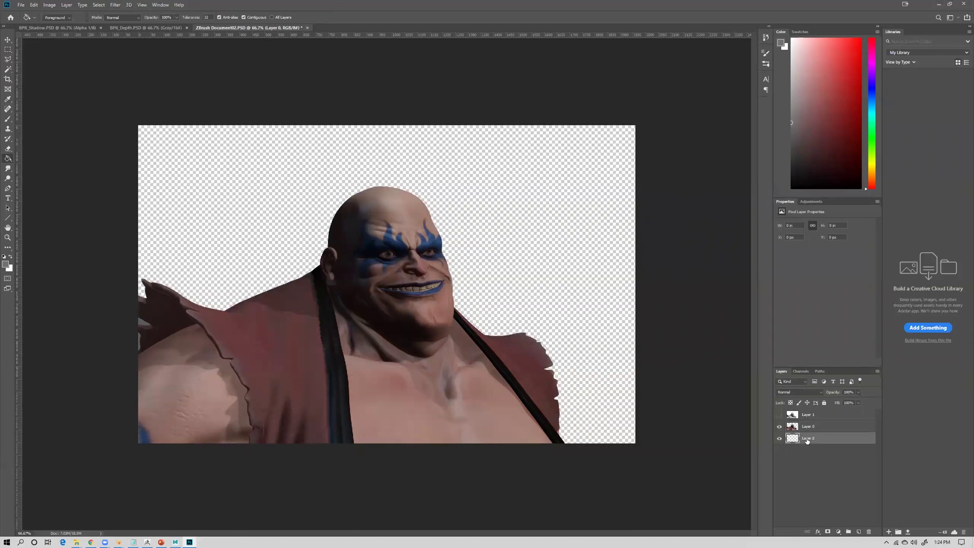
click(498, 270)
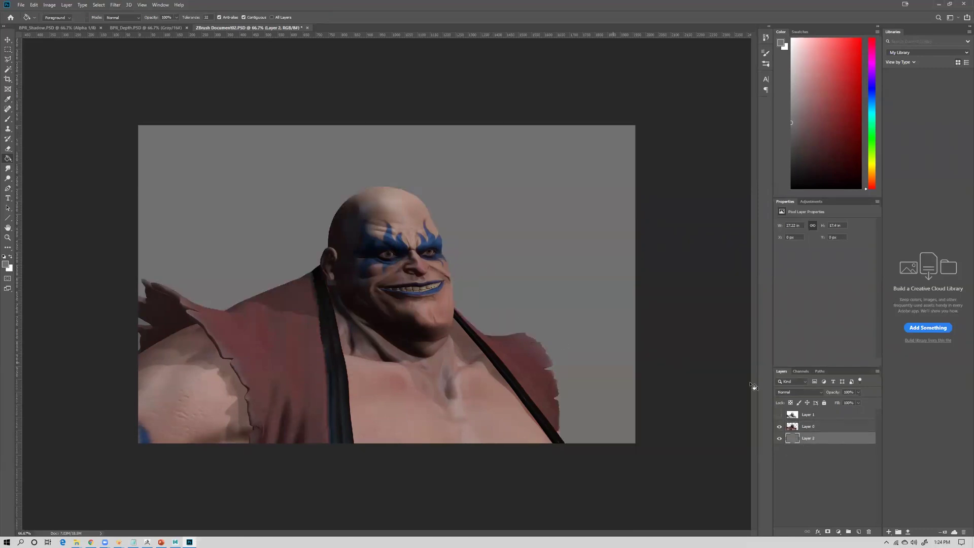
- Select the color render layer and toggle the grey backdrop and color render visibility, leaving only the character displayed
click(814, 418)
click(821, 428)
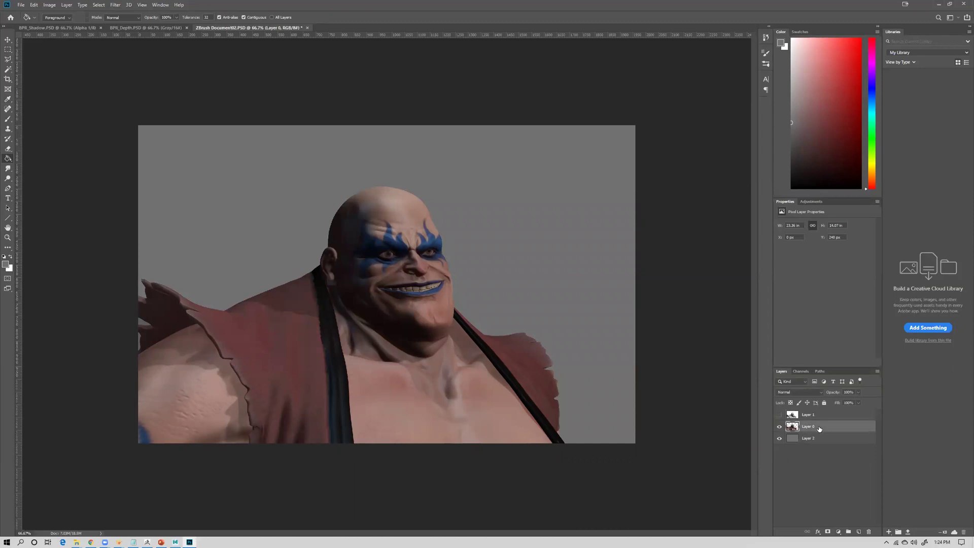
click(780, 440)
click(780, 427)
click(779, 428)
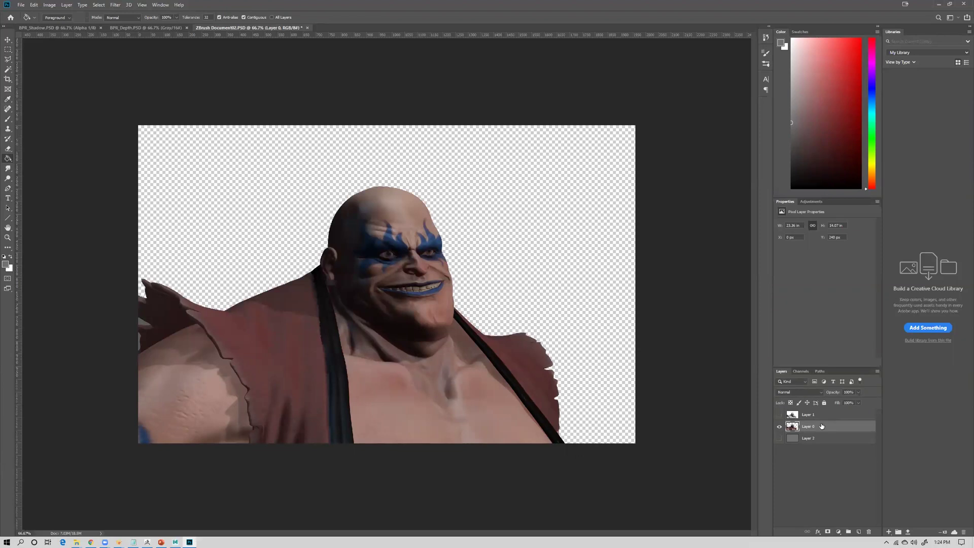
click(779, 440)
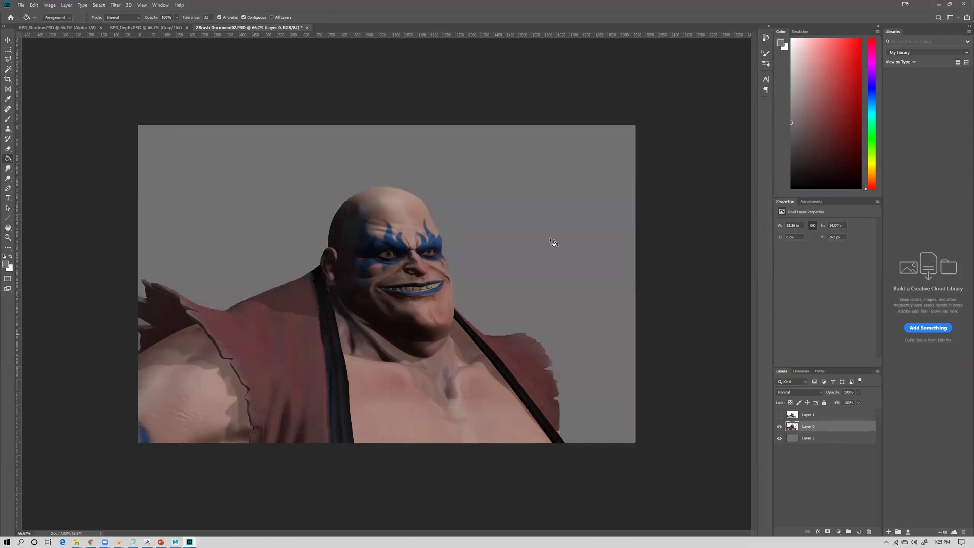
click(779, 440)
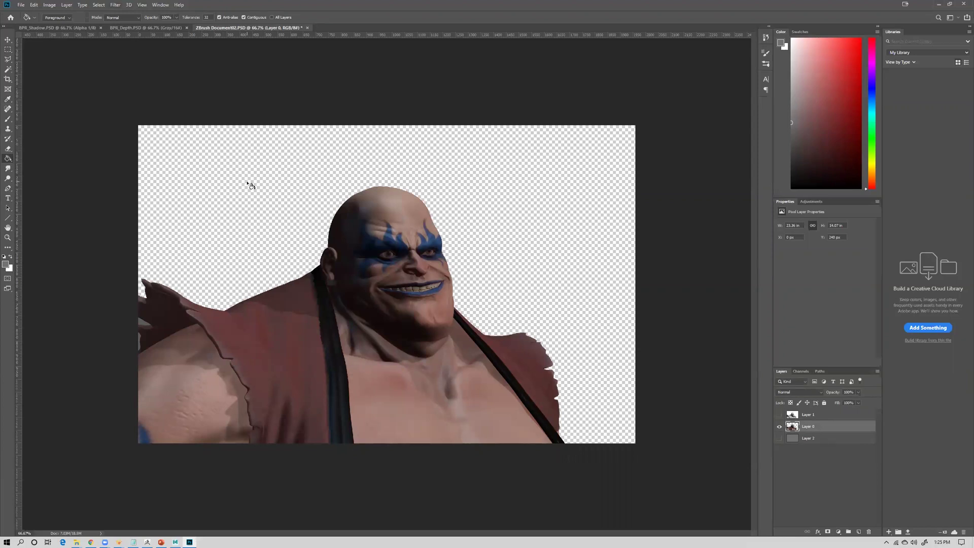
- Apply Levels to the color render layer with the midtone input at 0.75 and the white input at 180
key(ctrl+l)
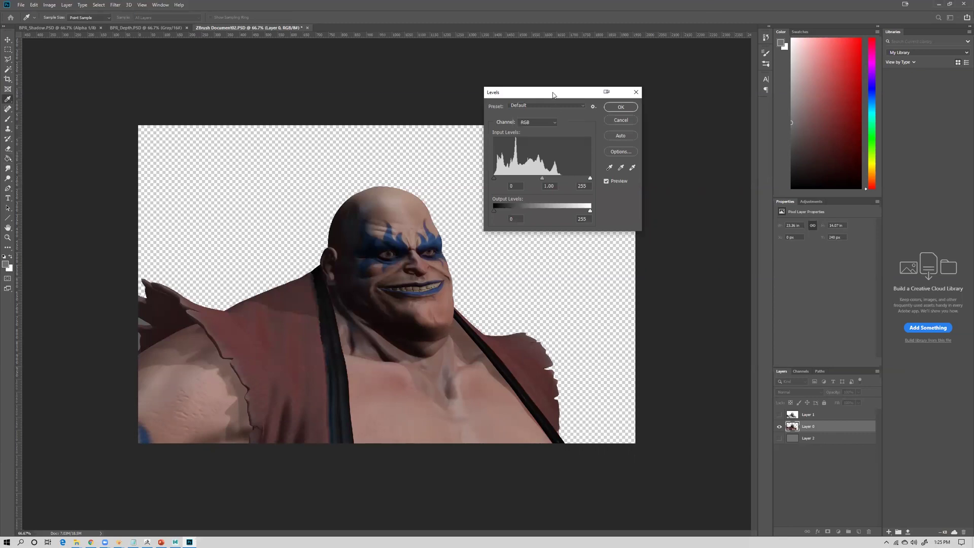
drag(553, 95, 510, 78)
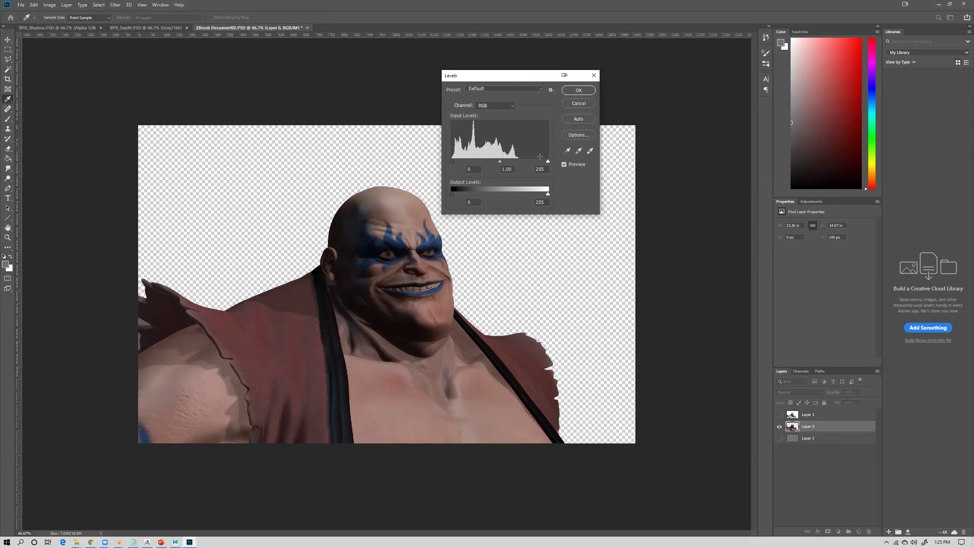
drag(548, 162, 522, 163)
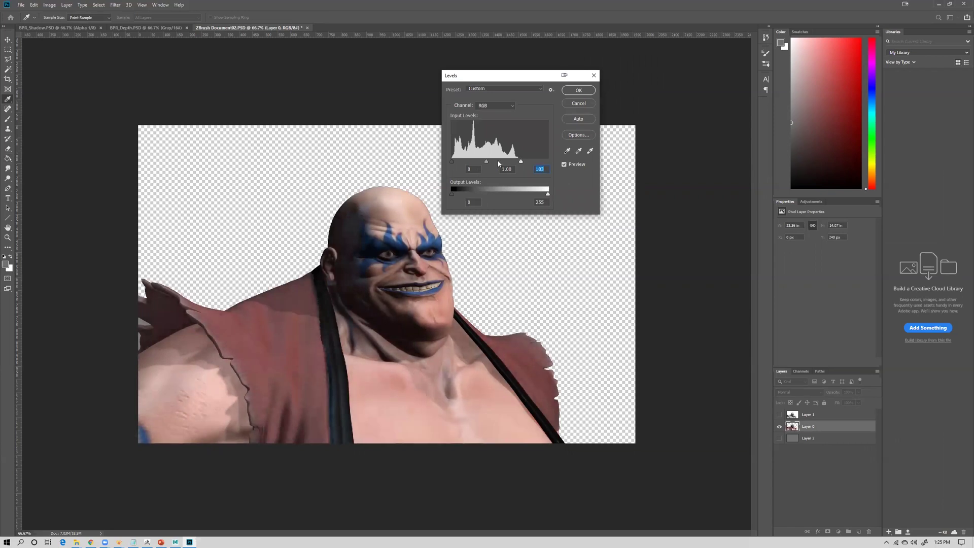
drag(521, 162, 491, 162)
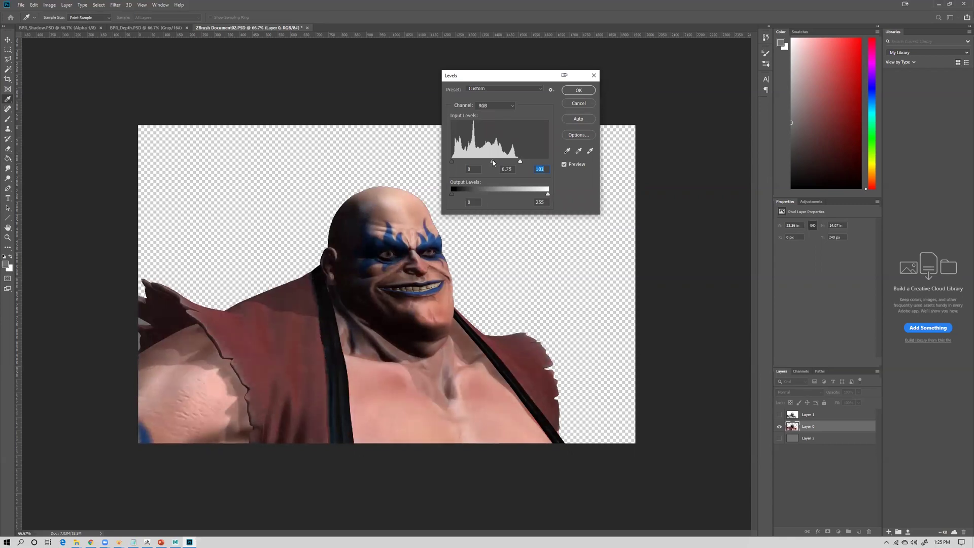
click(520, 162)
click(576, 91)
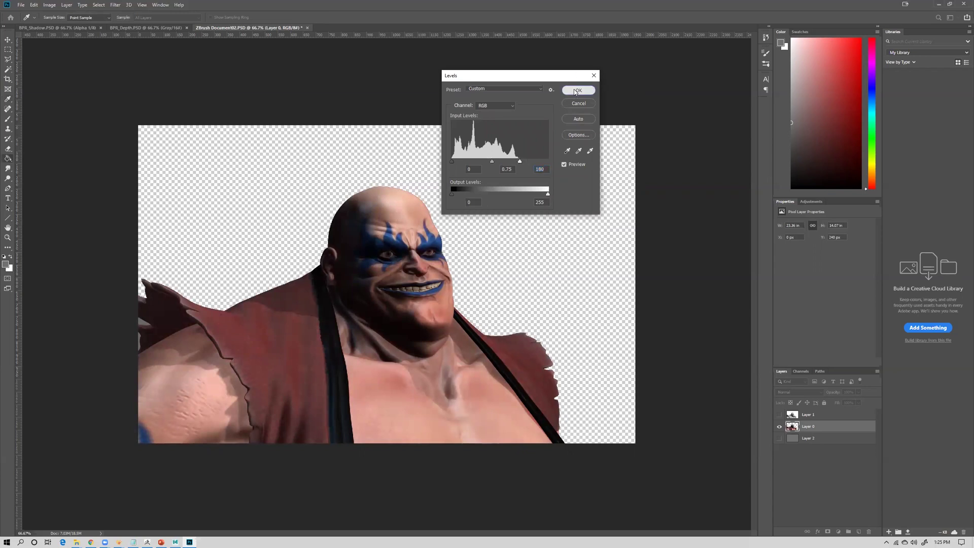
- Show the grey backdrop layer and cover it with a wide radial grey-to-white gradient behind the character
click(781, 438)
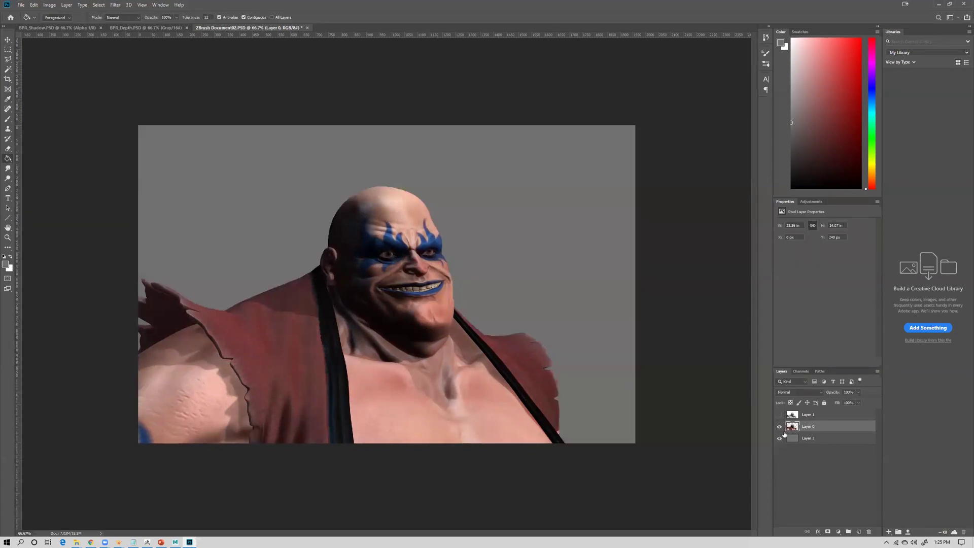
click(814, 439)
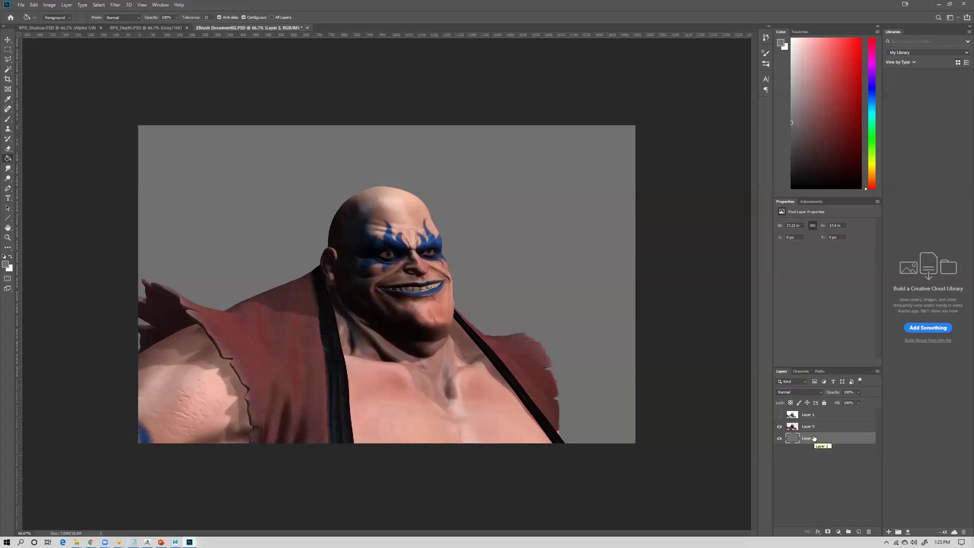
right_click(8, 158)
click(41, 158)
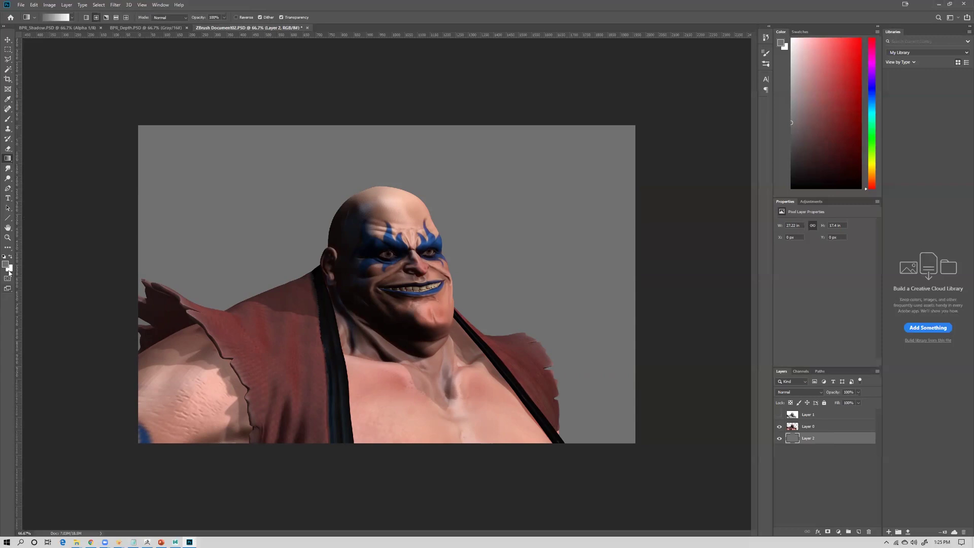
drag(193, 111, 392, 249)
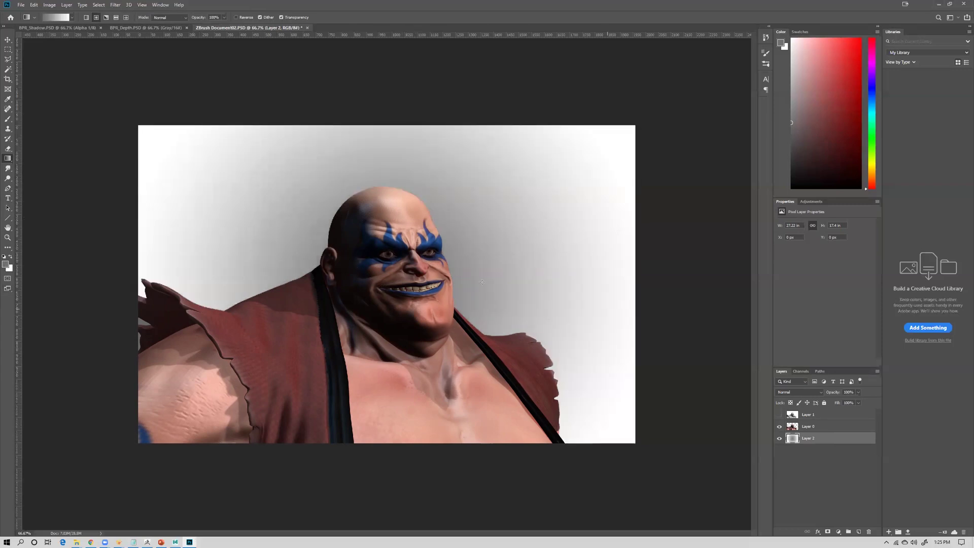
drag(348, 249, 368, 299)
drag(203, 137, 591, 148)
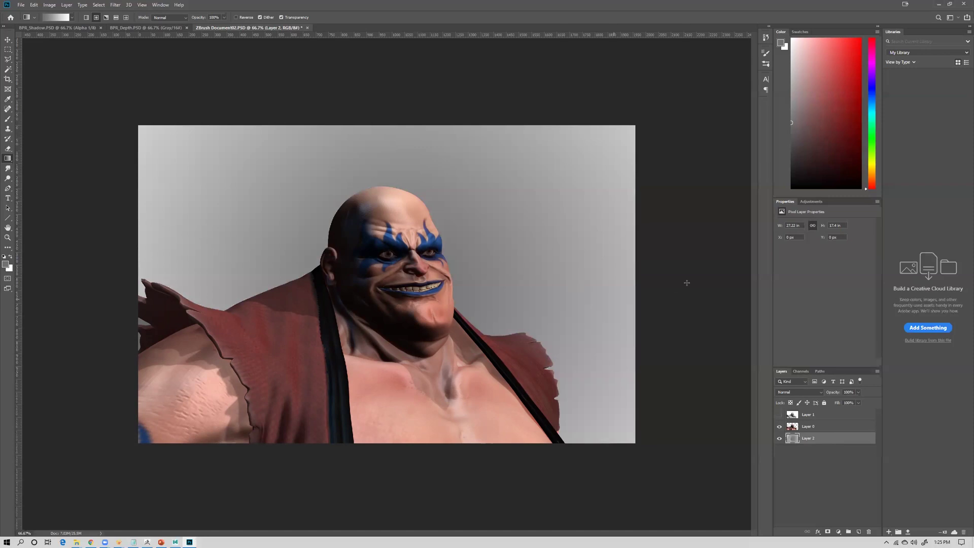
- Show the shadow layer, set its blend mode to Multiply and lower its opacity to about 46%
click(819, 426)
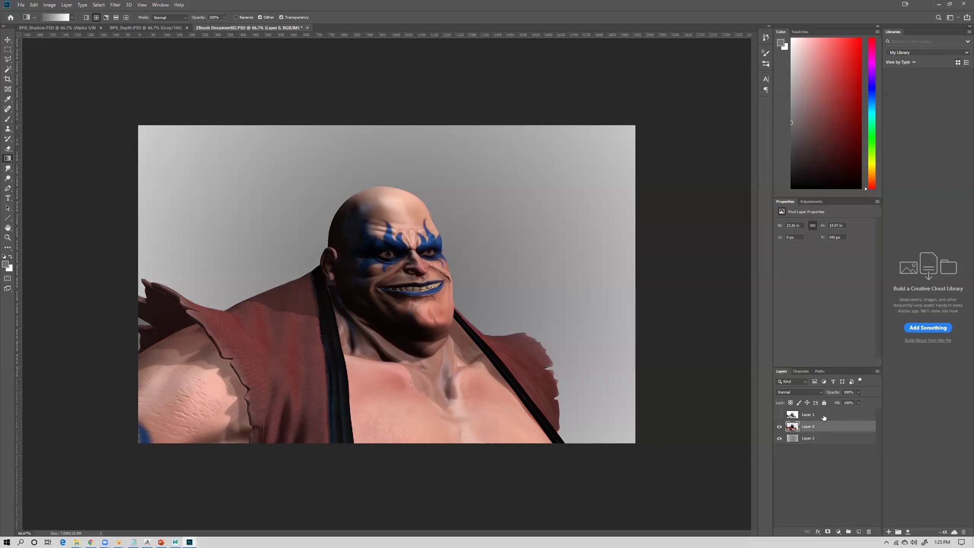
click(824, 417)
click(780, 414)
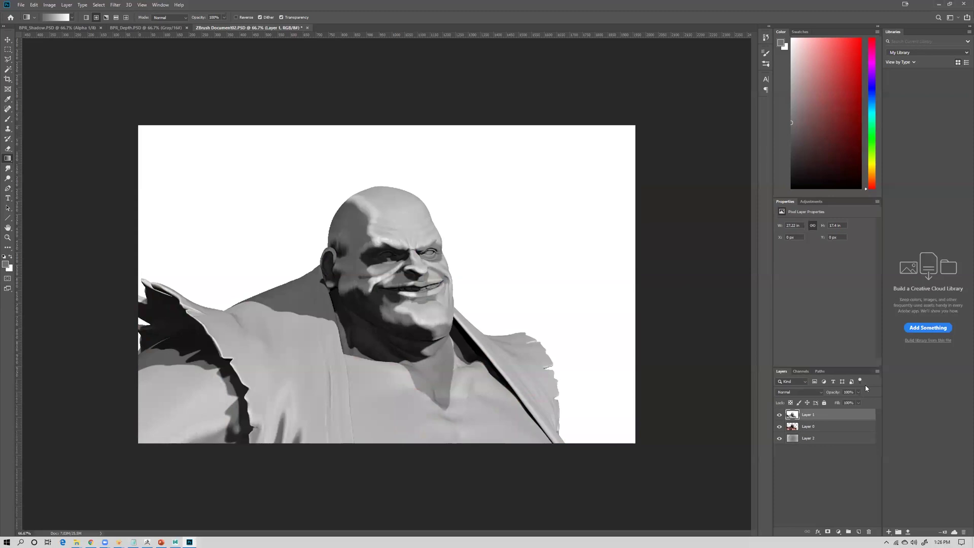
click(818, 392)
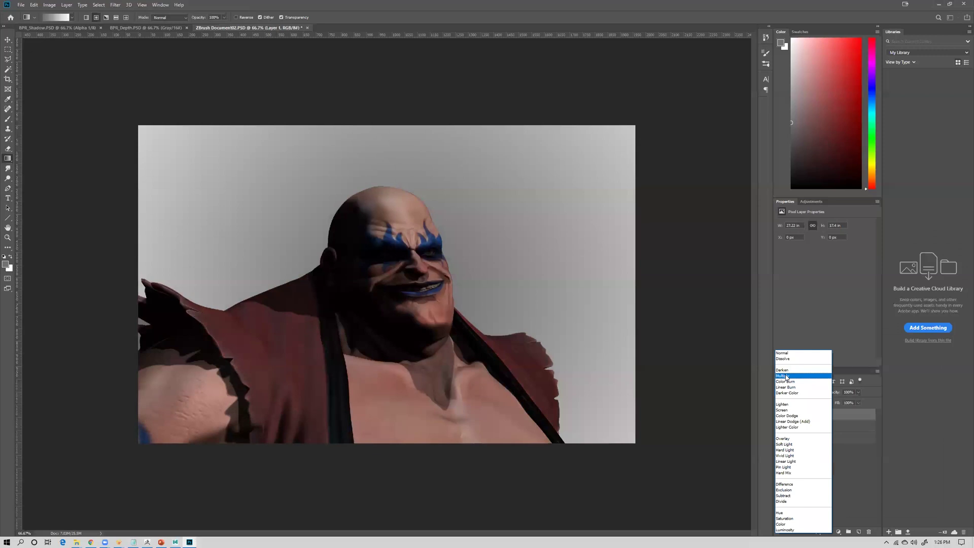
click(787, 376)
click(858, 392)
drag(859, 400, 840, 403)
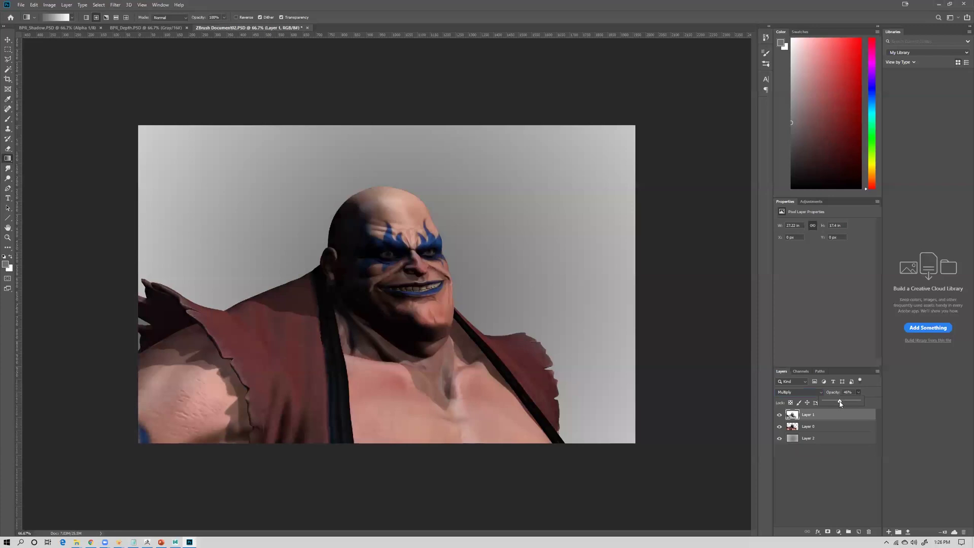
click(814, 490)
- Toggle the shadow layer's visibility repeatedly to compare the render with and without it, then select the color render layer
click(779, 415)
click(780, 415)
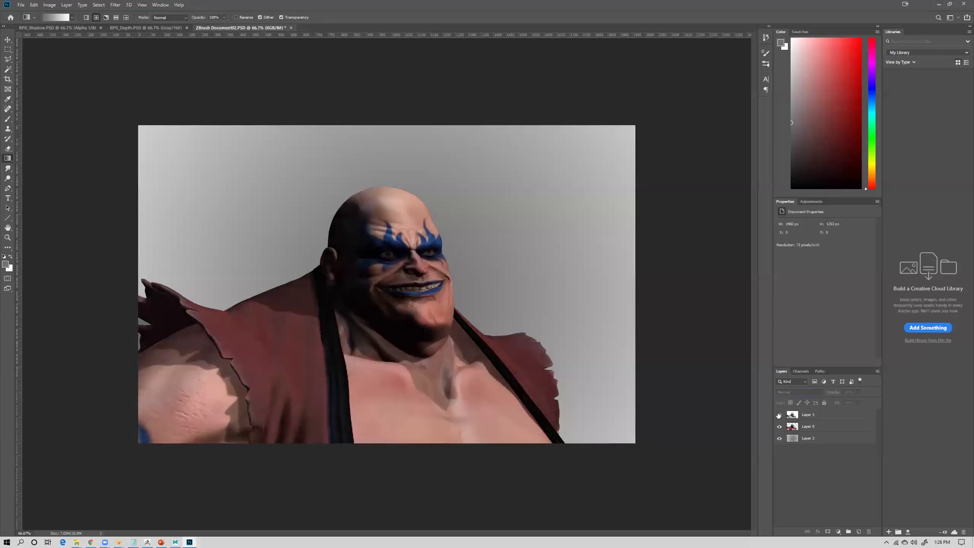
click(779, 415)
click(780, 415)
click(780, 415)
click(780, 415)
click(779, 415)
click(780, 416)
click(821, 416)
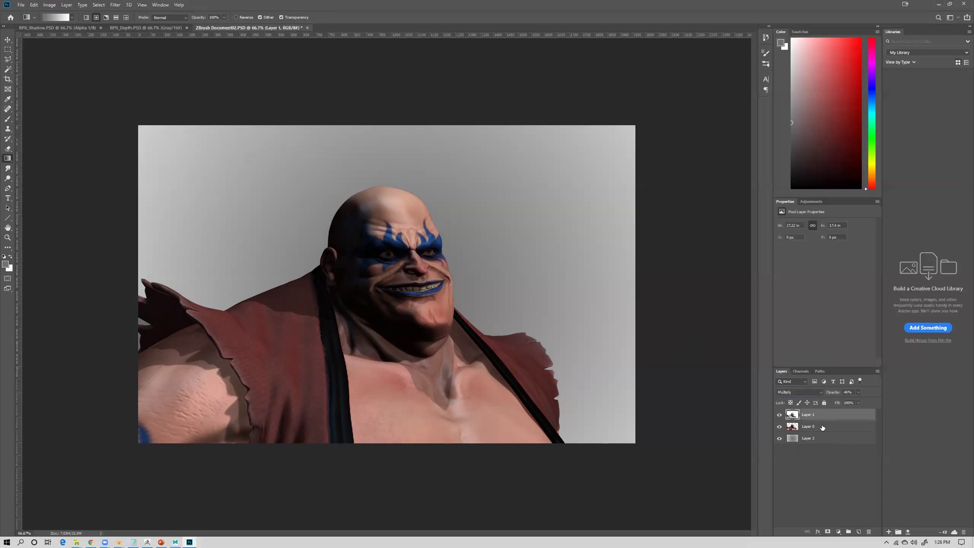
click(823, 426)
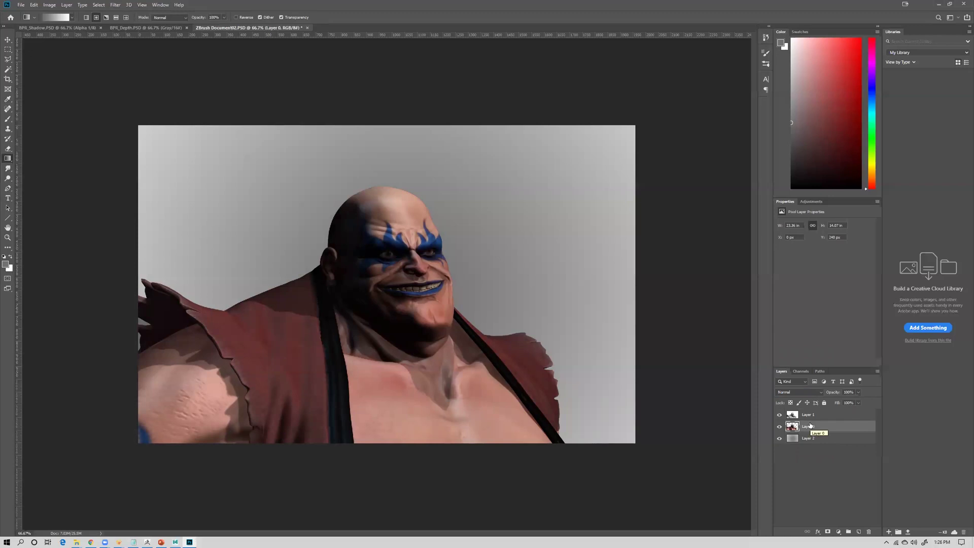
- Merge the shadow, color render and backdrop layers into one layer and toggle the merged layer's visibility to check it
click(793, 417)
shift+click(822, 439)
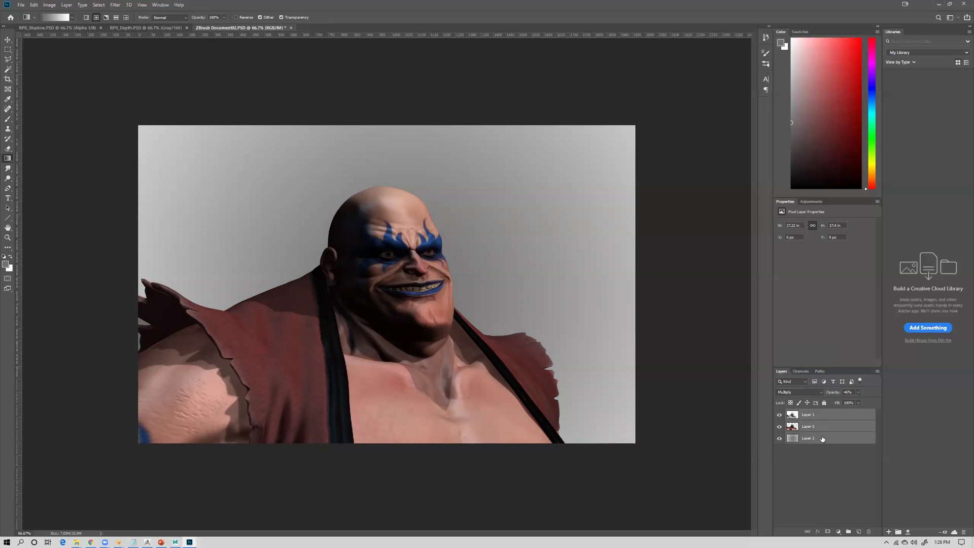
key(ctrl+e)
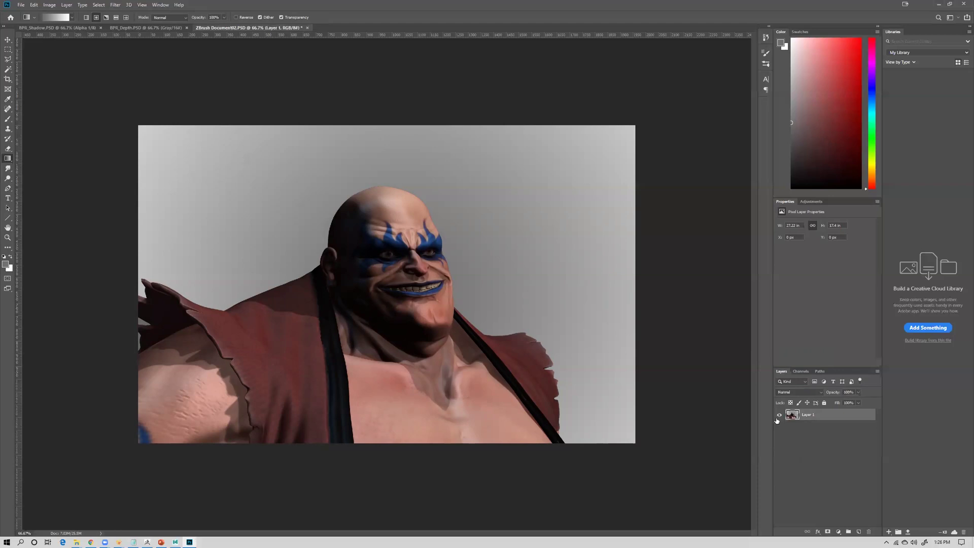
click(779, 416)
click(779, 415)
click(66, 5)
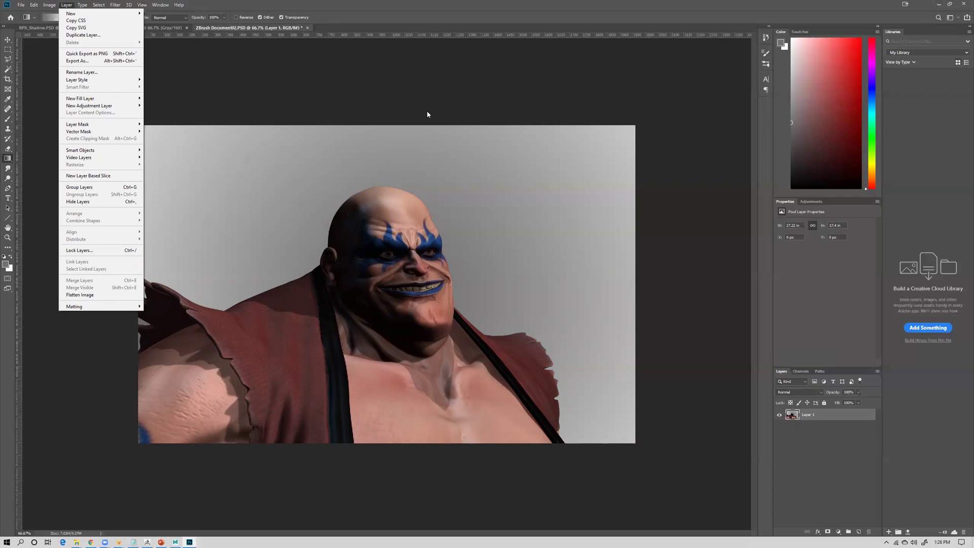
- Check the merged document's channels for the depth alpha and return to the layer list
click(450, 18)
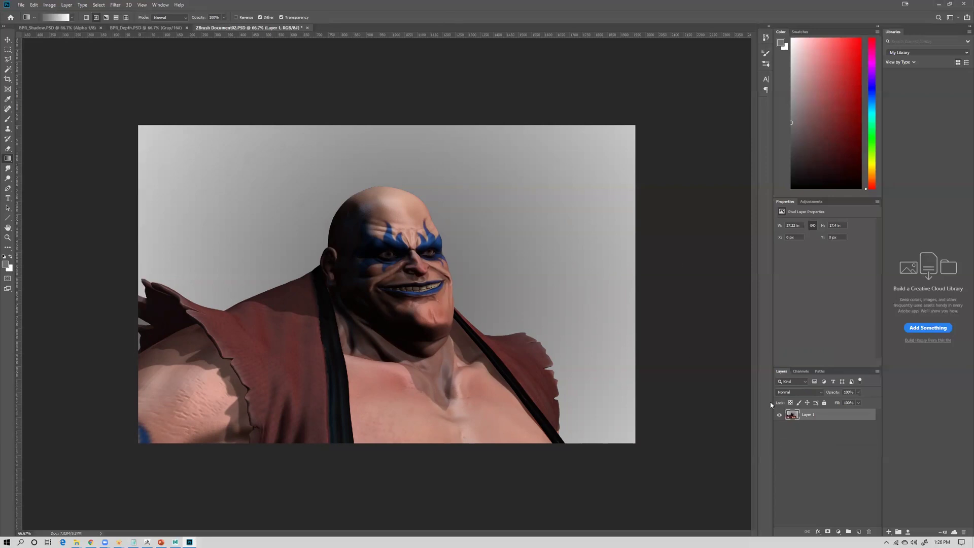
click(801, 372)
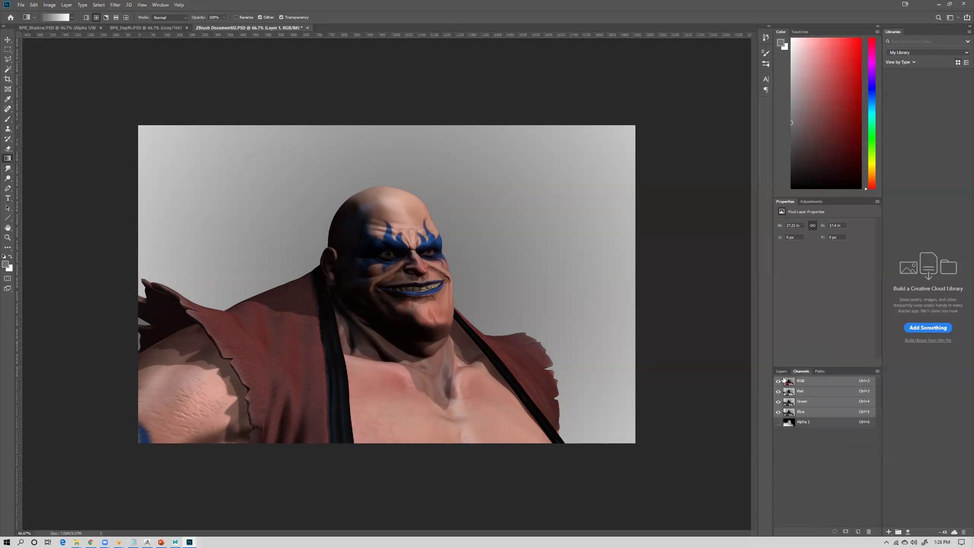
click(783, 371)
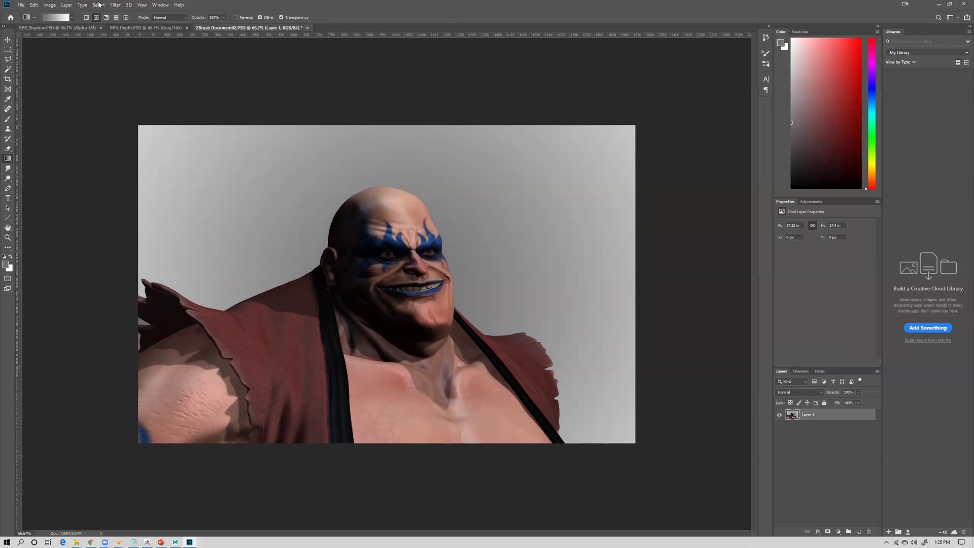
- Start a Lens Blur on the merged layer with Alpha 1 as the depth map source
click(115, 4)
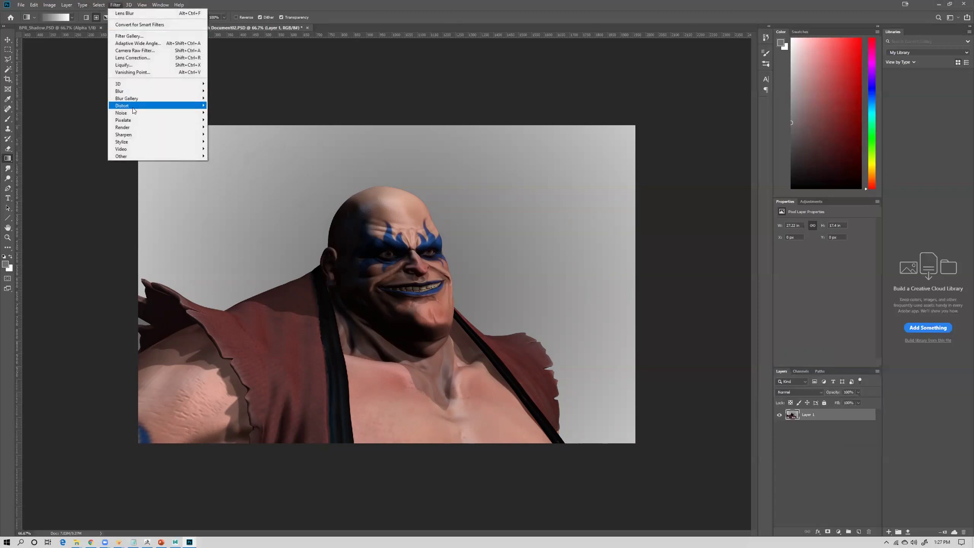
mouse_move(136, 91)
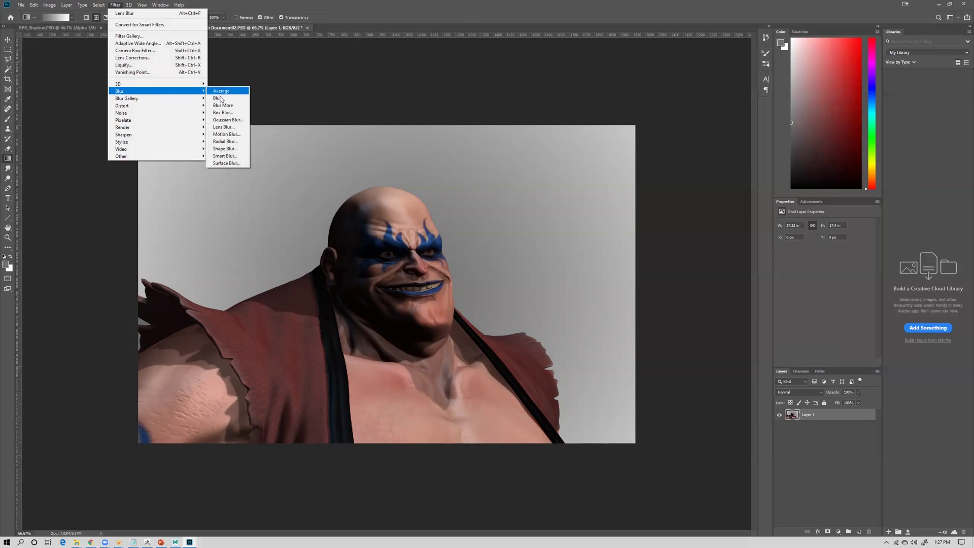
click(225, 127)
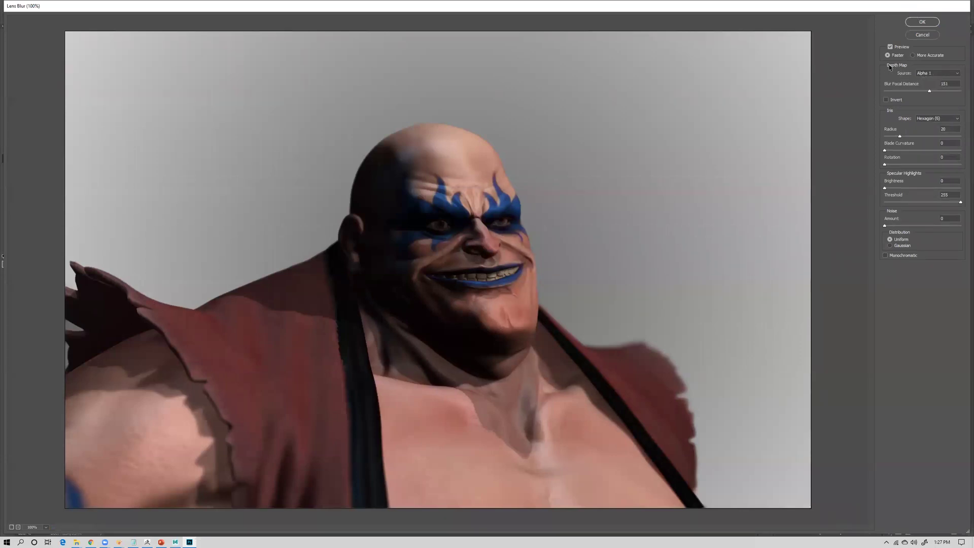
click(936, 74)
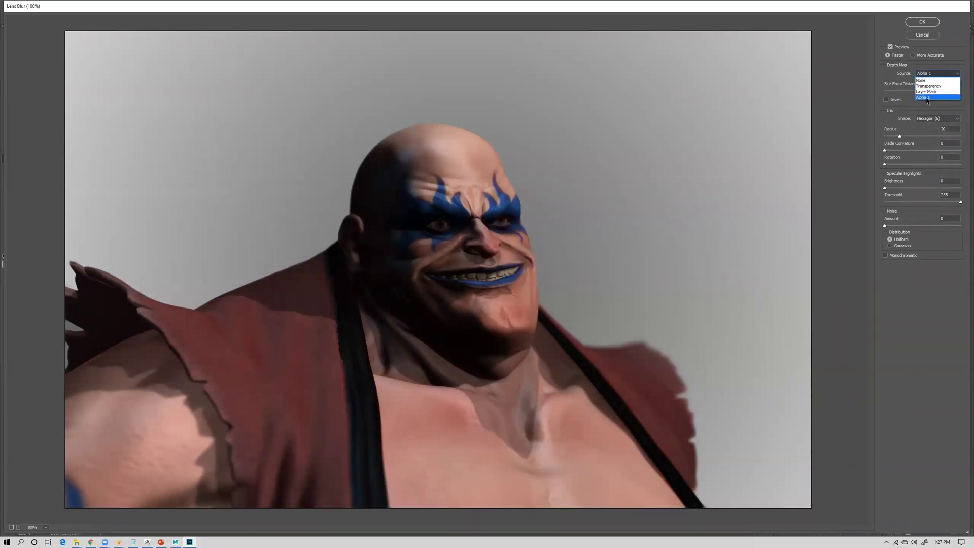
click(927, 98)
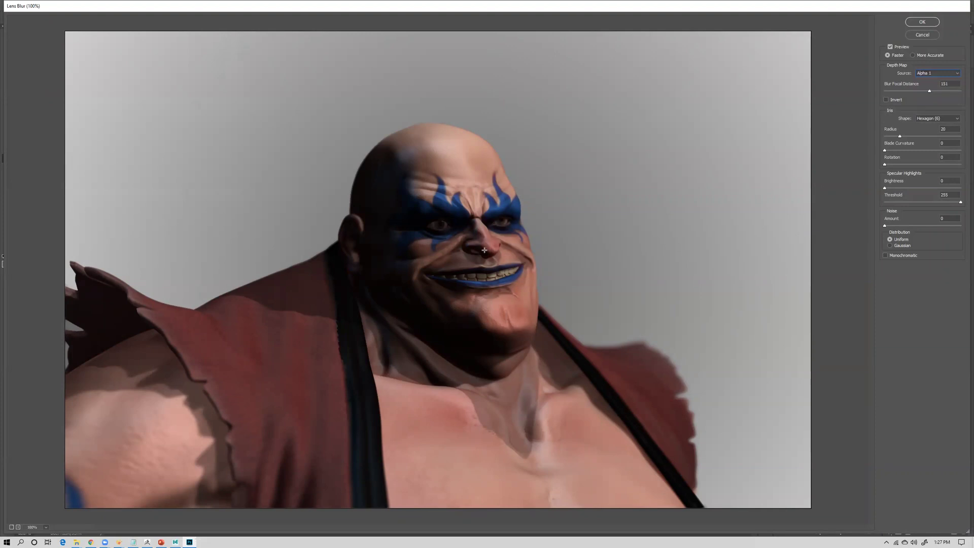
- Raise the Lens Blur radius to 37, try focusing on the near arm, and return the focal point to the face
drag(900, 137, 913, 140)
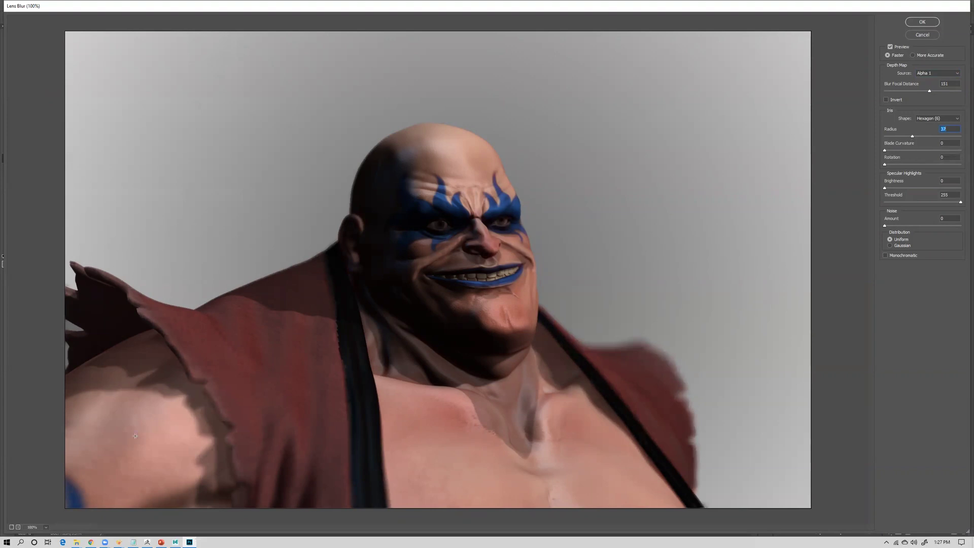
click(154, 378)
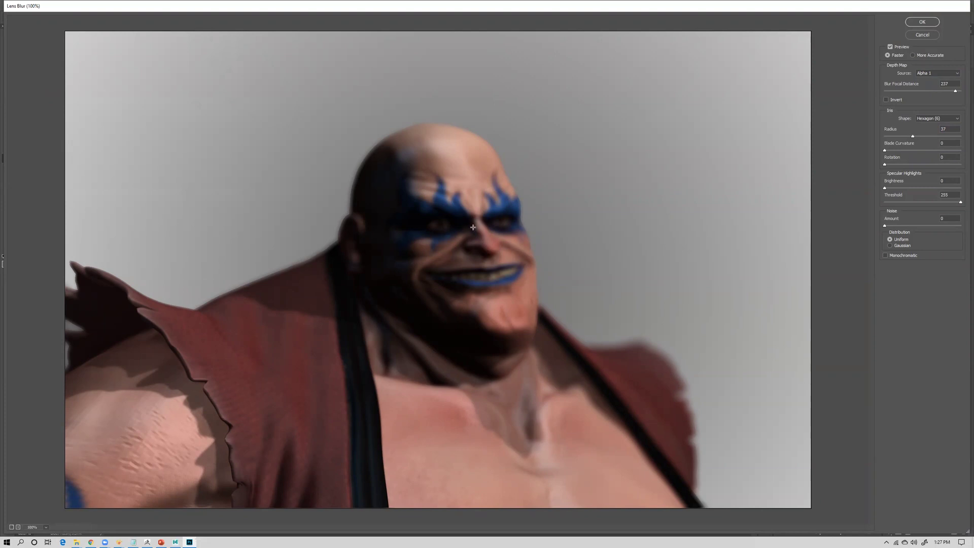
click(426, 210)
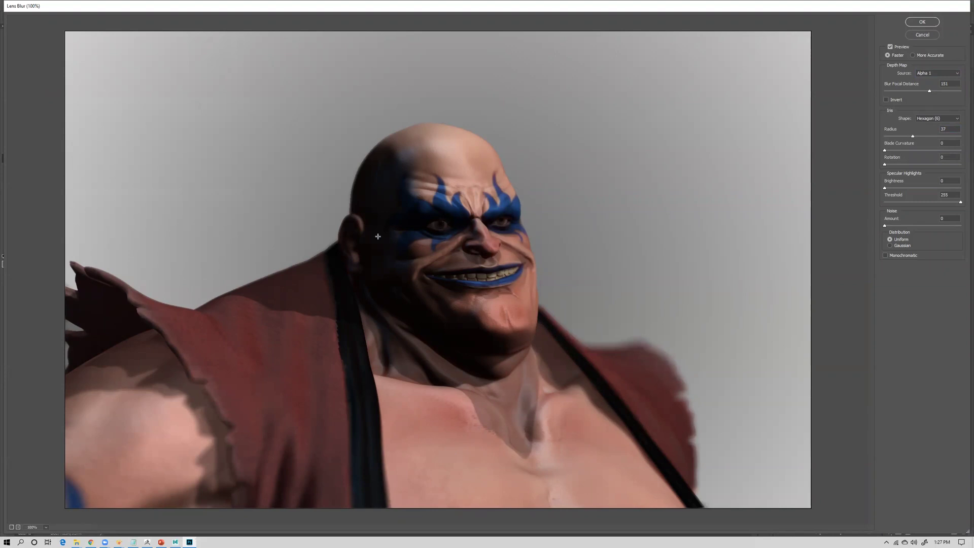
- Compare weak and strong depth blur by lowering the radius to 6 and raising it to 57
click(904, 137)
click(889, 137)
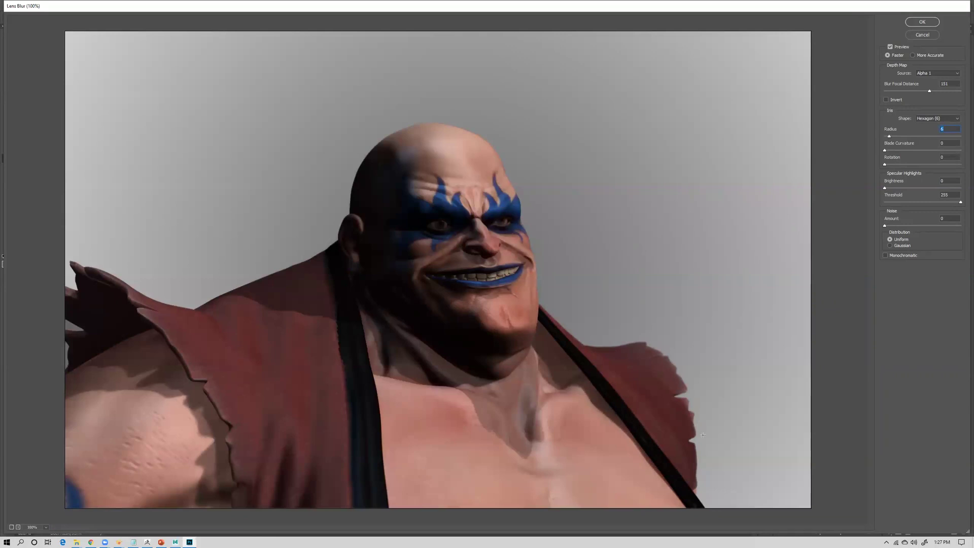
click(893, 137)
drag(898, 140, 928, 138)
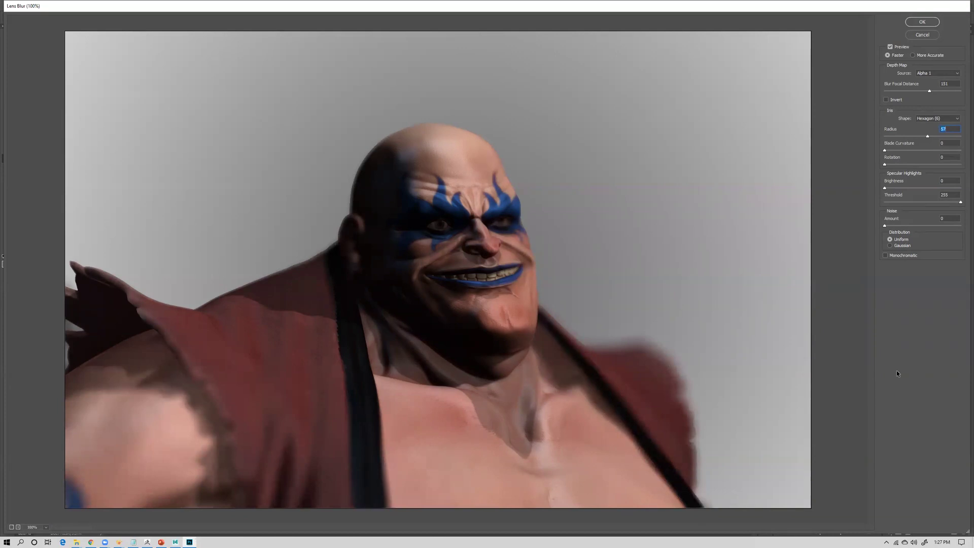
- Set the Lens Blur radius to 17 and apply the filter to the merged layer
click(904, 137)
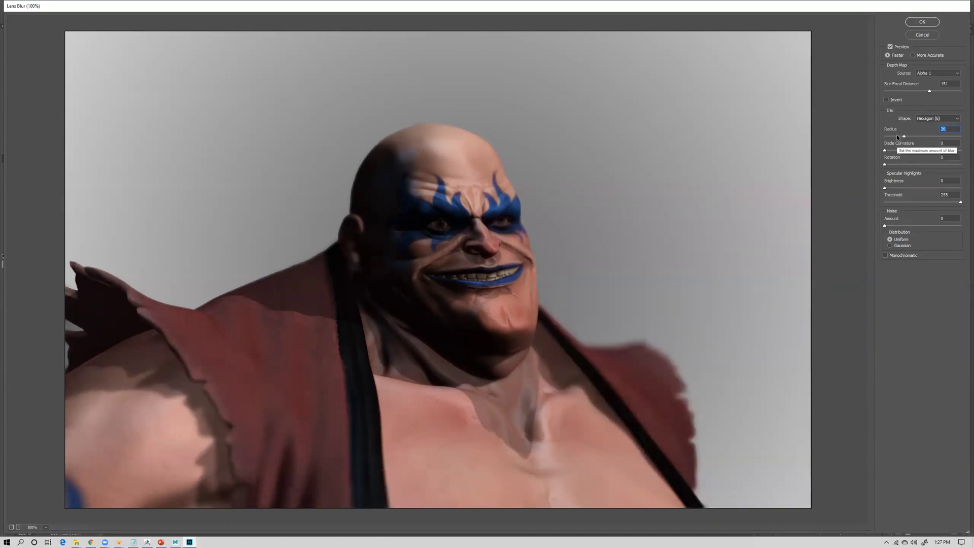
click(897, 137)
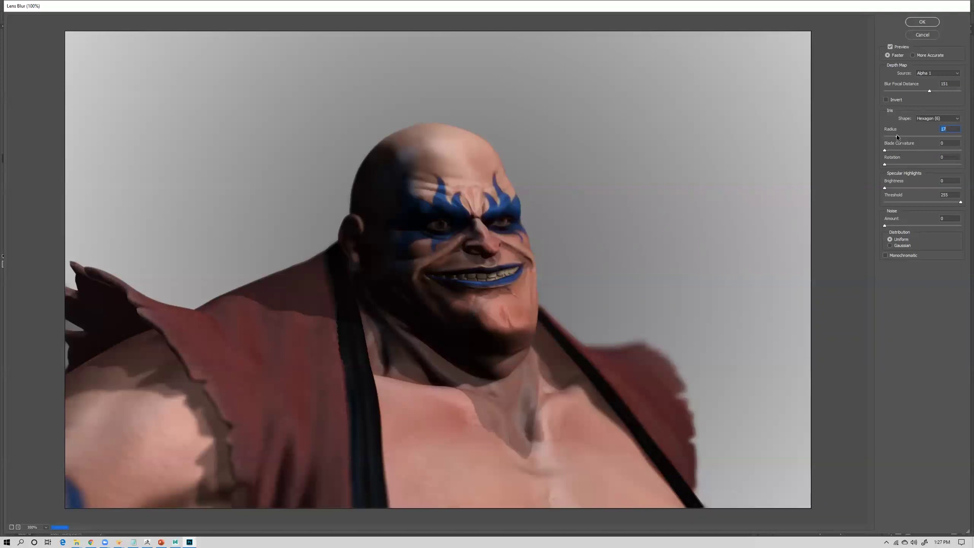
click(921, 21)
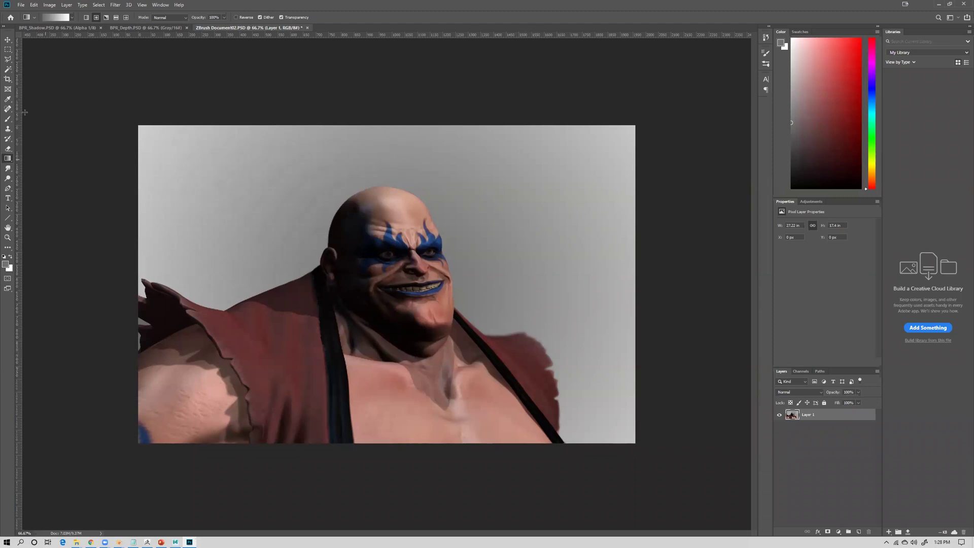
- Crop the image to a rectangular selection that frames the character's head and chest more tightly
click(8, 50)
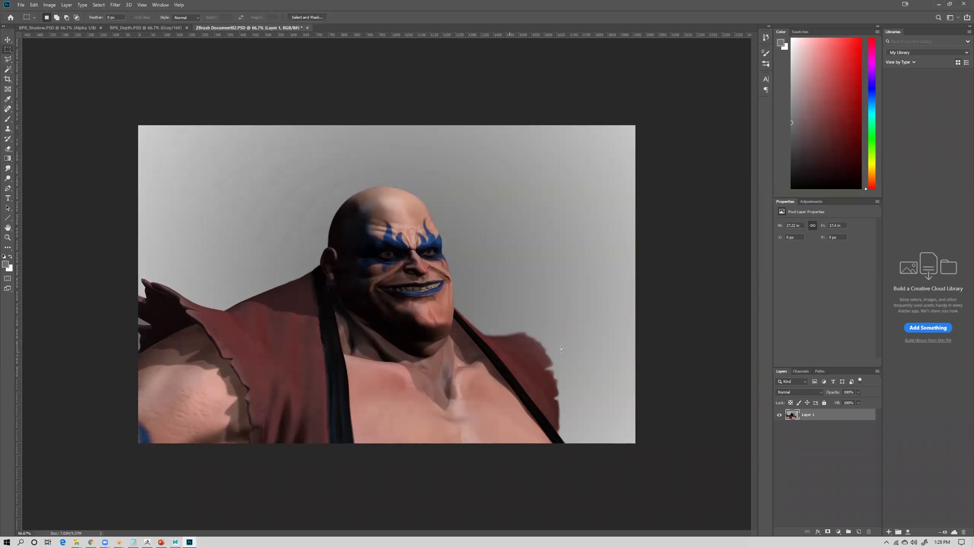
drag(596, 447, 192, 155)
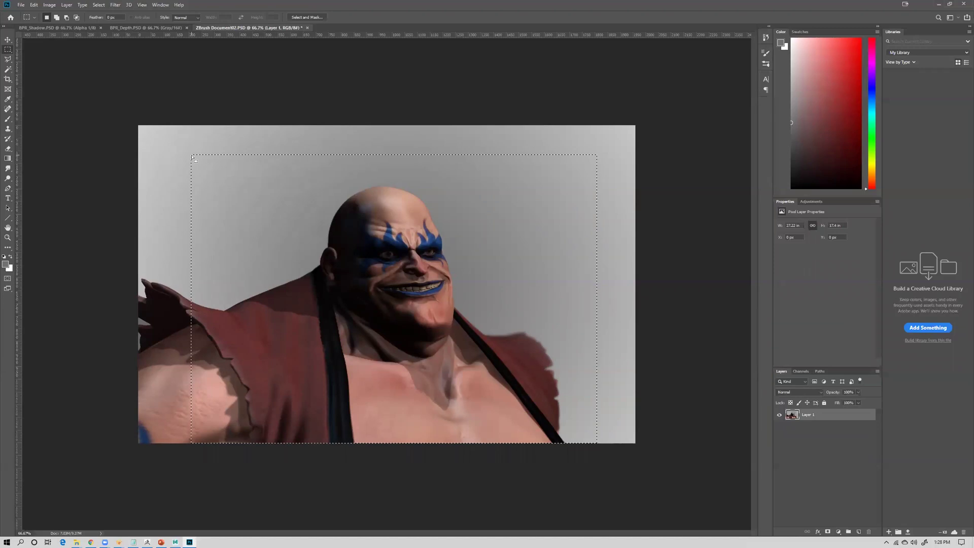
click(33, 4)
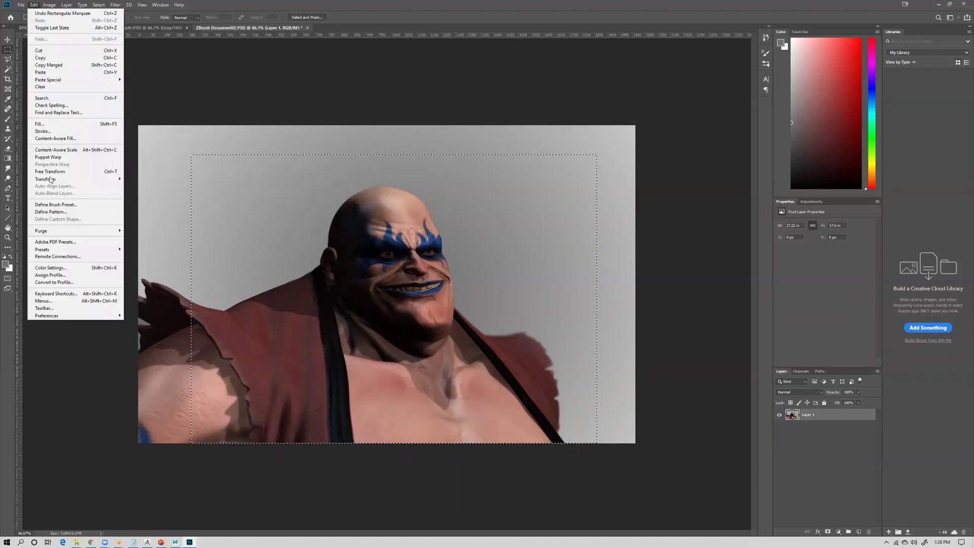
mouse_move(50, 5)
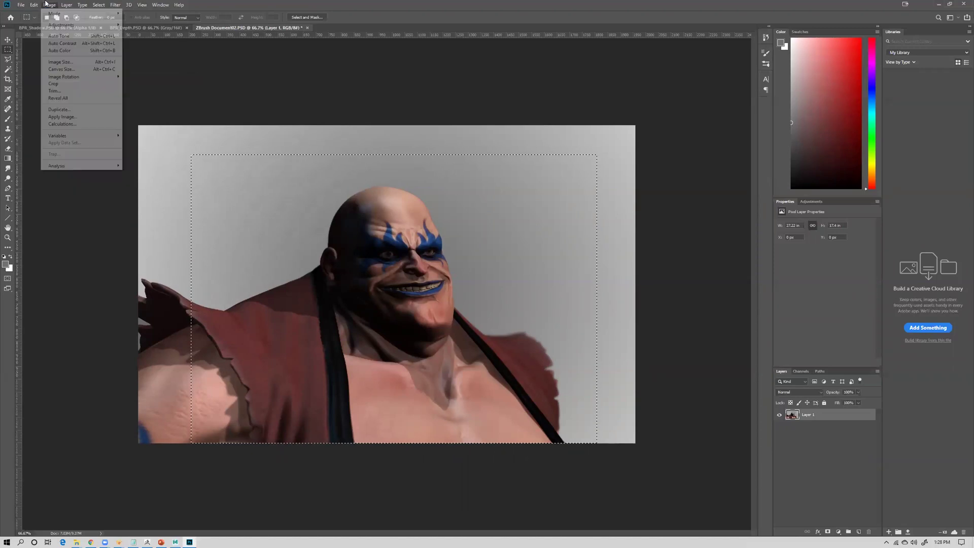
click(60, 84)
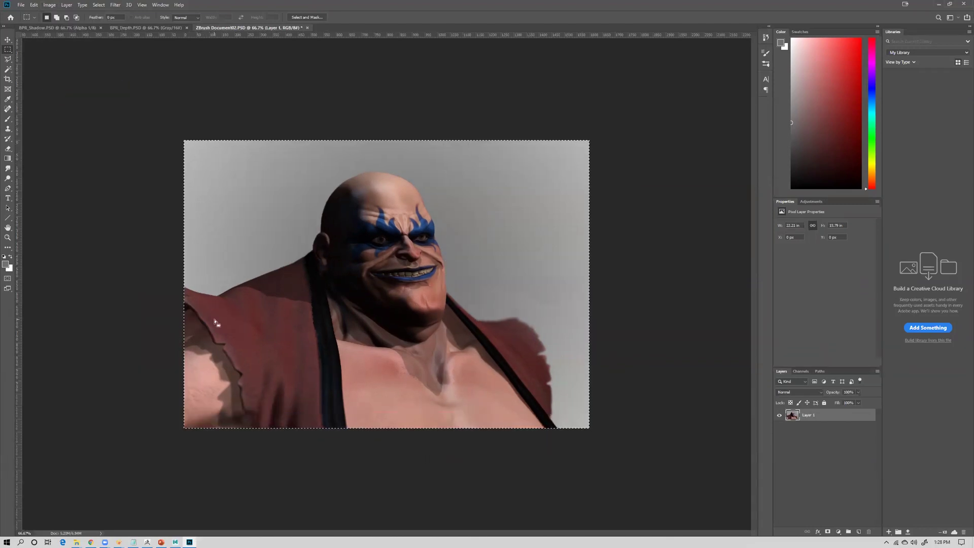
key(ctrl+plus)
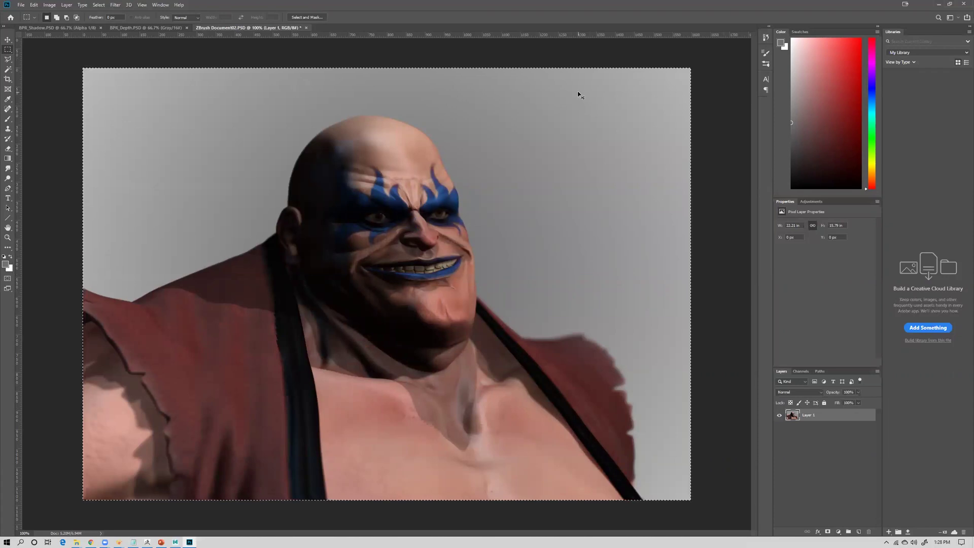
- Examine the pixel width and height in the new document settings and close them without creating a document
key(ctrl+n)
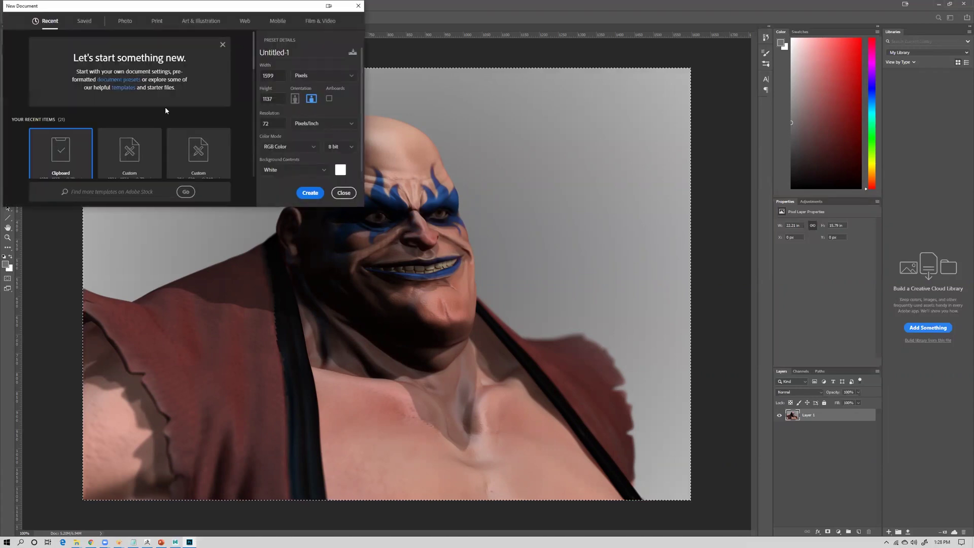
click(273, 99)
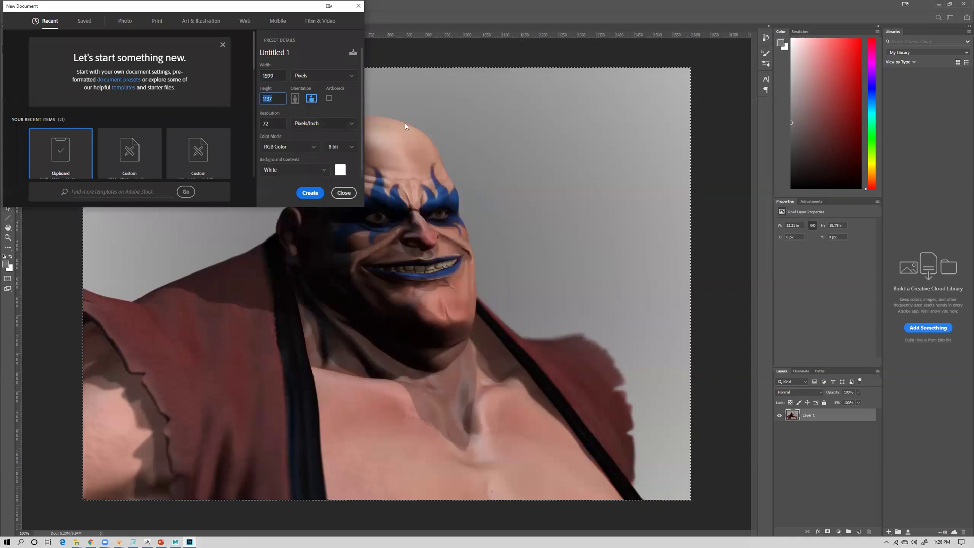
click(350, 195)
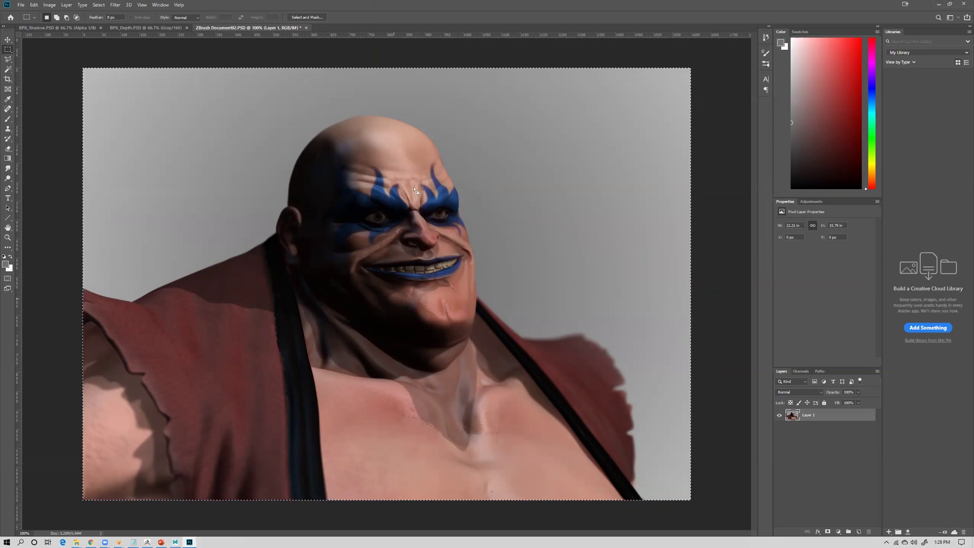
- Switch to ZBrush, turn the character to a three-quarter front view and look over the BPR render passes
click(160, 541)
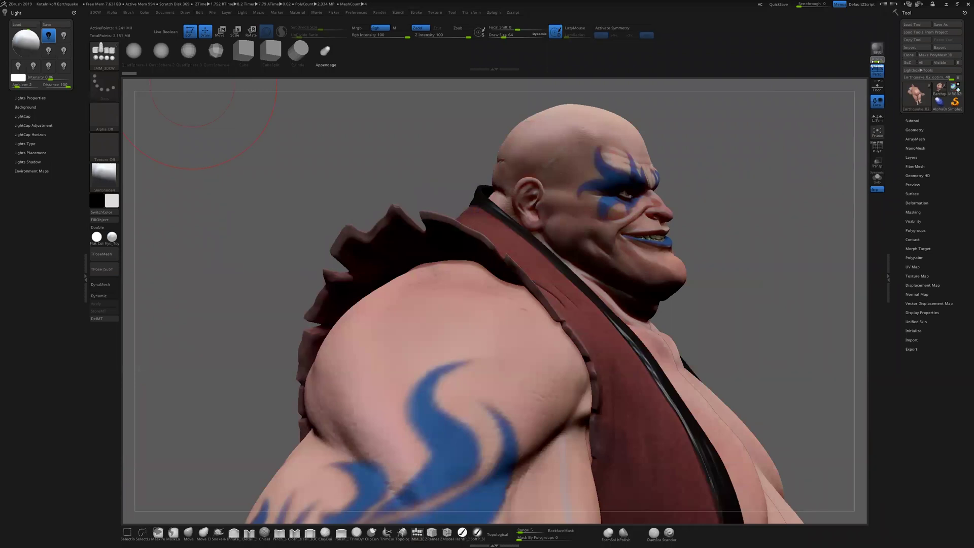
drag(683, 271, 553, 253)
click(384, 14)
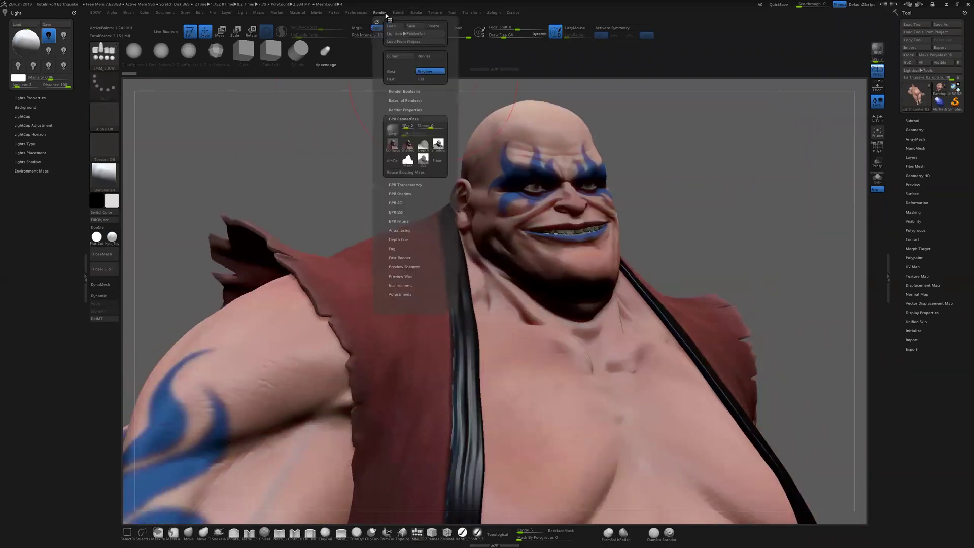
- Double the ZBrush document's size and accept the irreversible resize
click(164, 14)
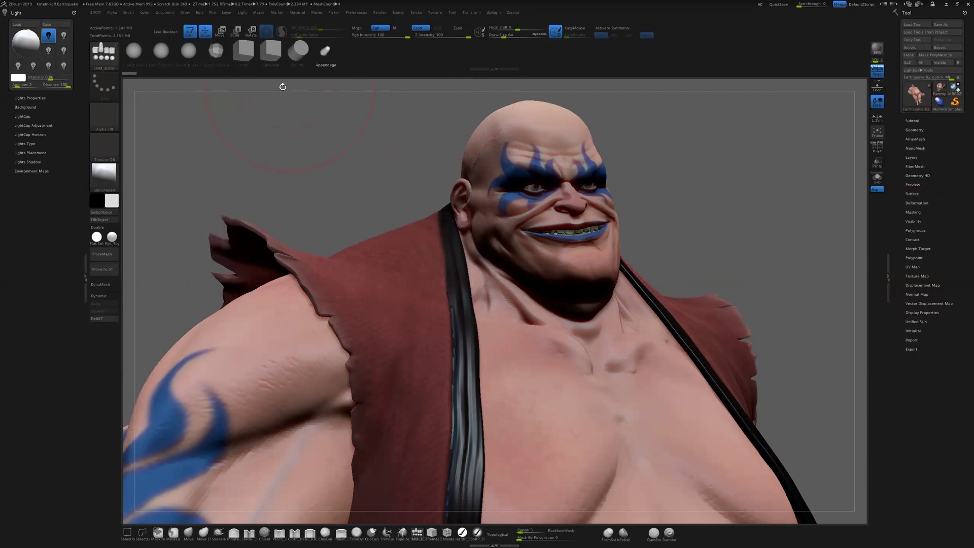
click(165, 12)
click(210, 162)
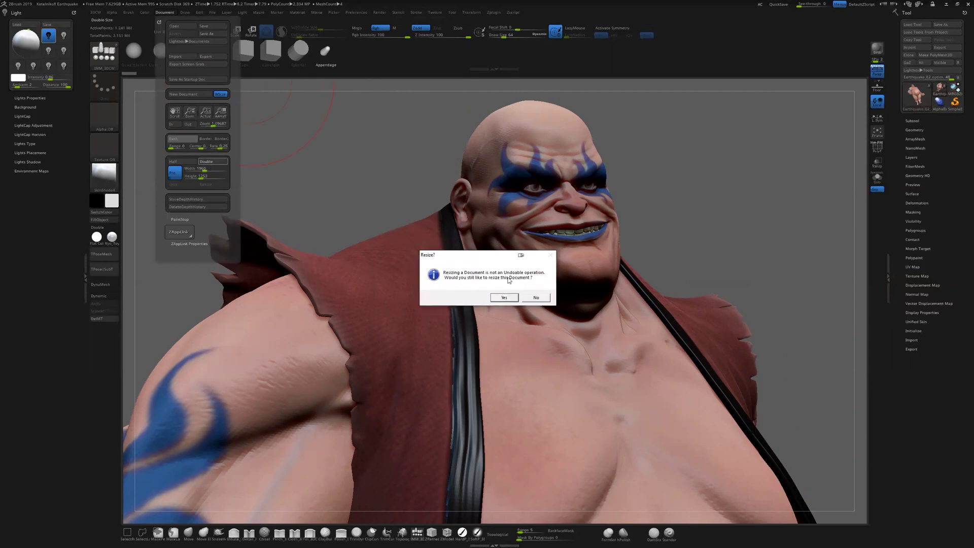
click(501, 297)
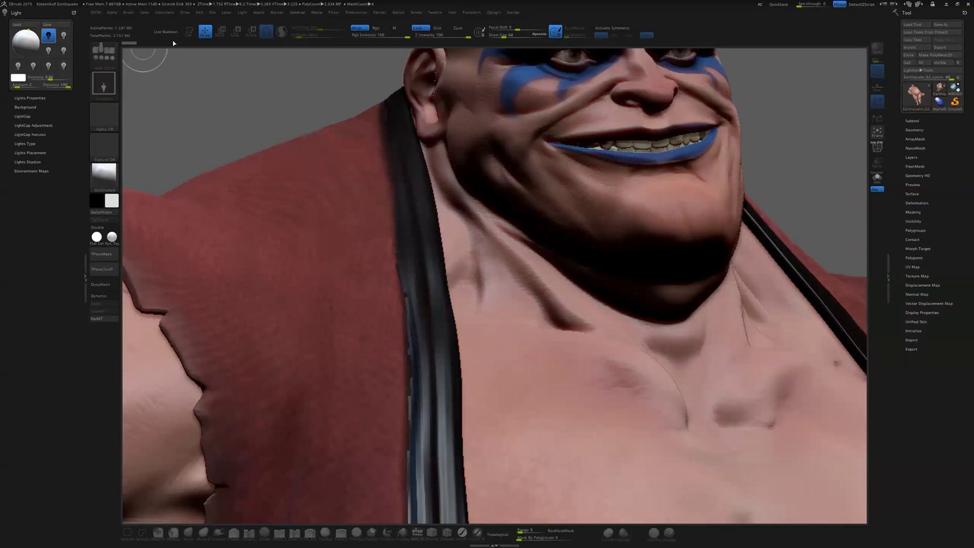
- Zoom the enlarged document out until the whole canvas fits in the viewport
click(165, 12)
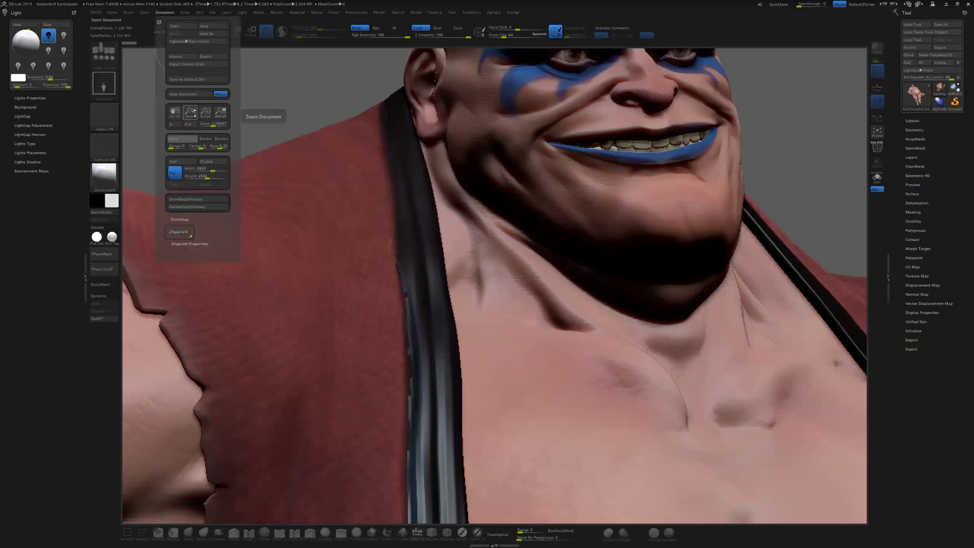
mouse_move(190, 112)
mouse_down()
mouse_move(167, 45)
mouse_move(177, 91)
mouse_move(155, 48)
mouse_move(182, 127)
mouse_up()
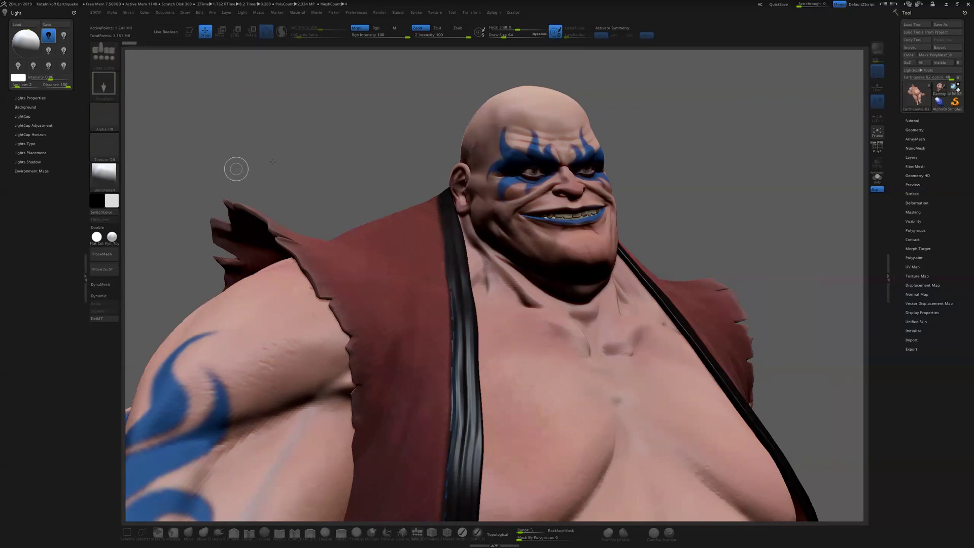
click(163, 13)
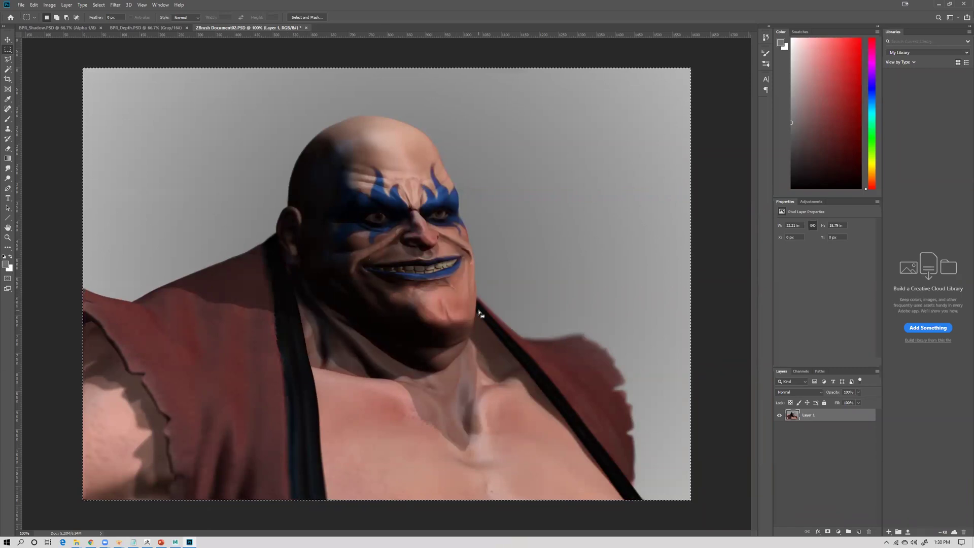
click(20, 5)
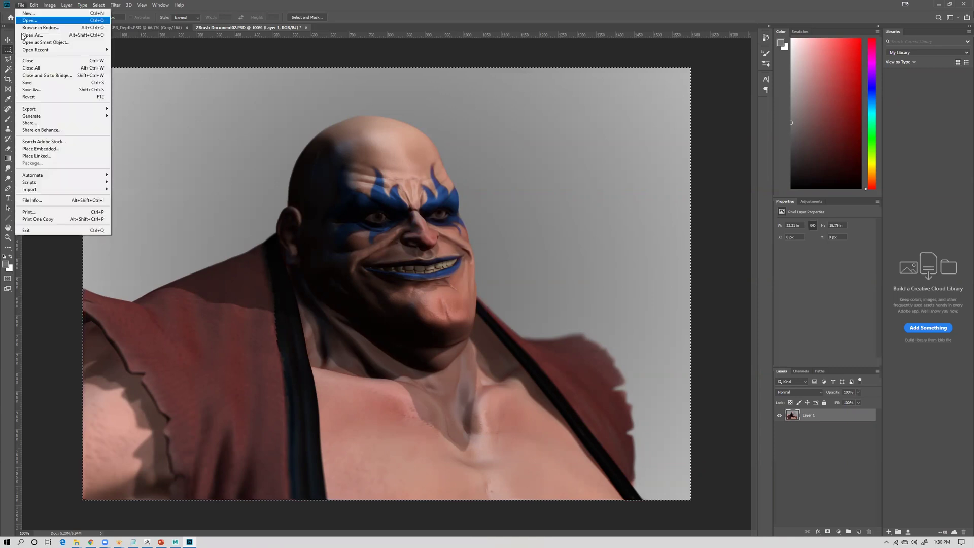
click(46, 90)
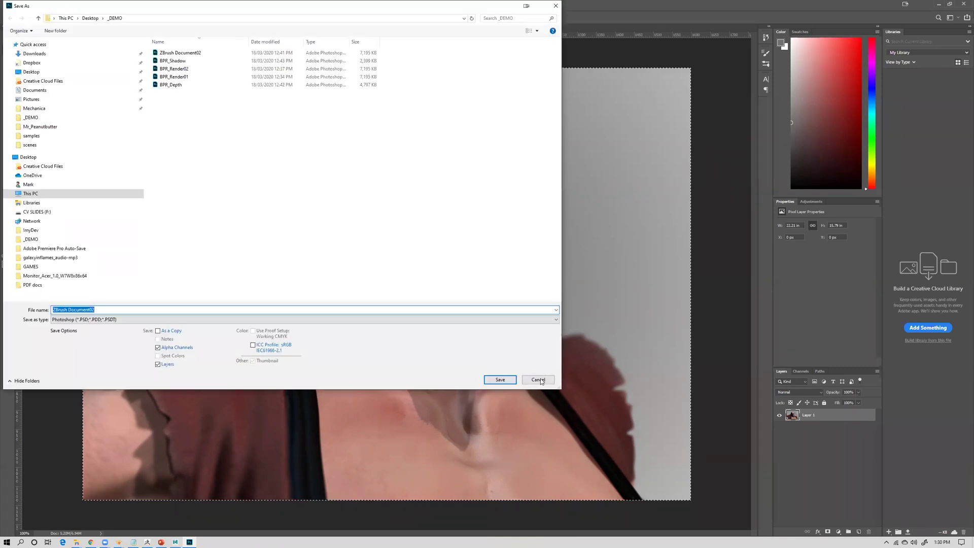
click(539, 379)
- Scale the selected image down towards its lower-right corner to about 15.8 by 10.9 in and crop the document to the selection
key(ctrl+t)
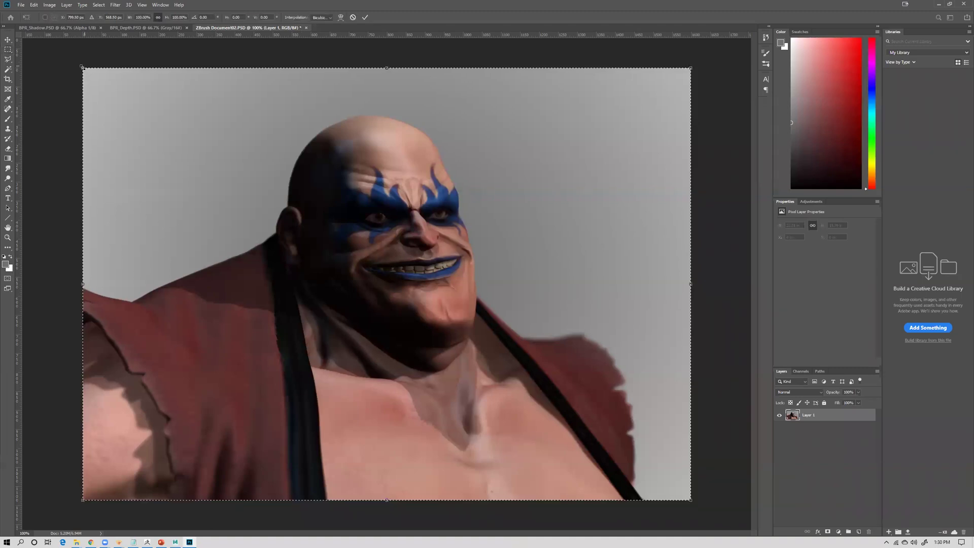
drag(82, 68, 257, 203)
key(Return)
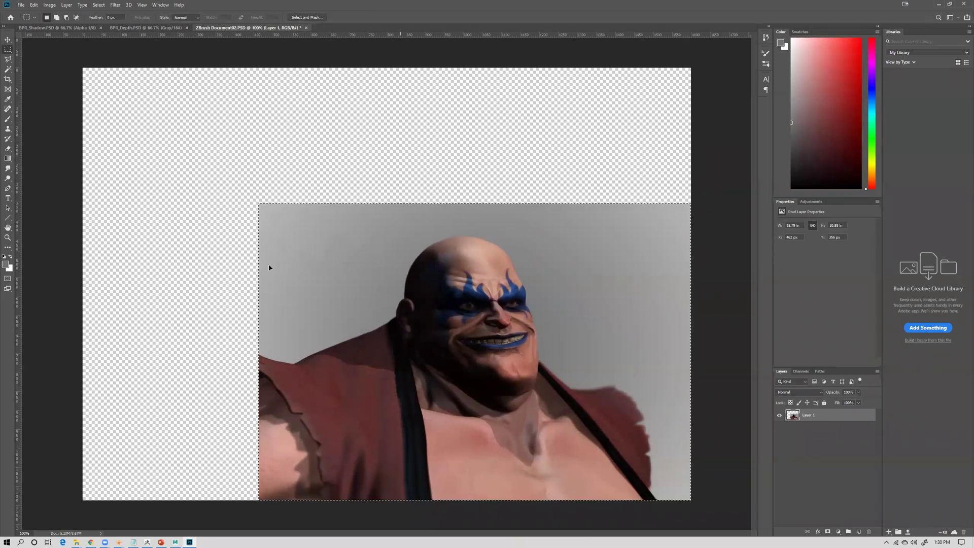
click(49, 5)
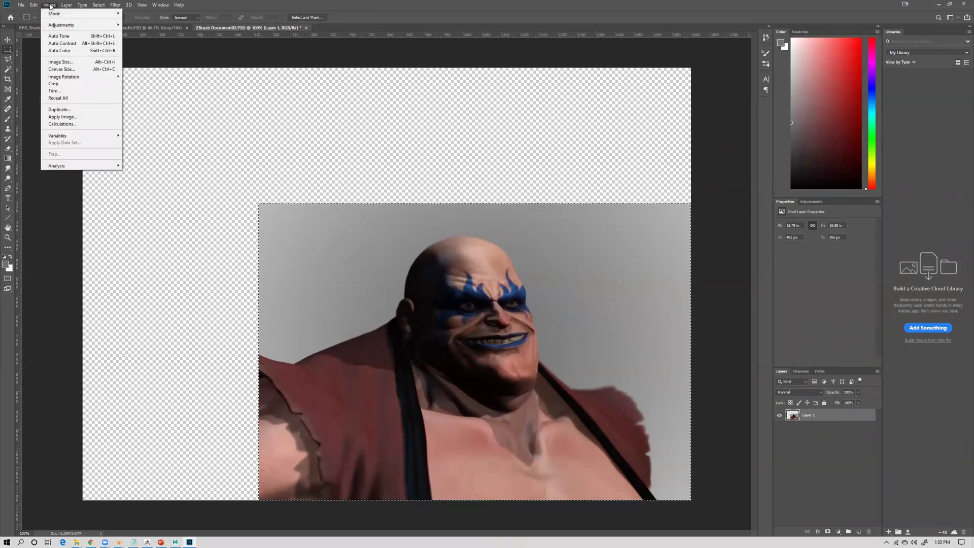
click(55, 84)
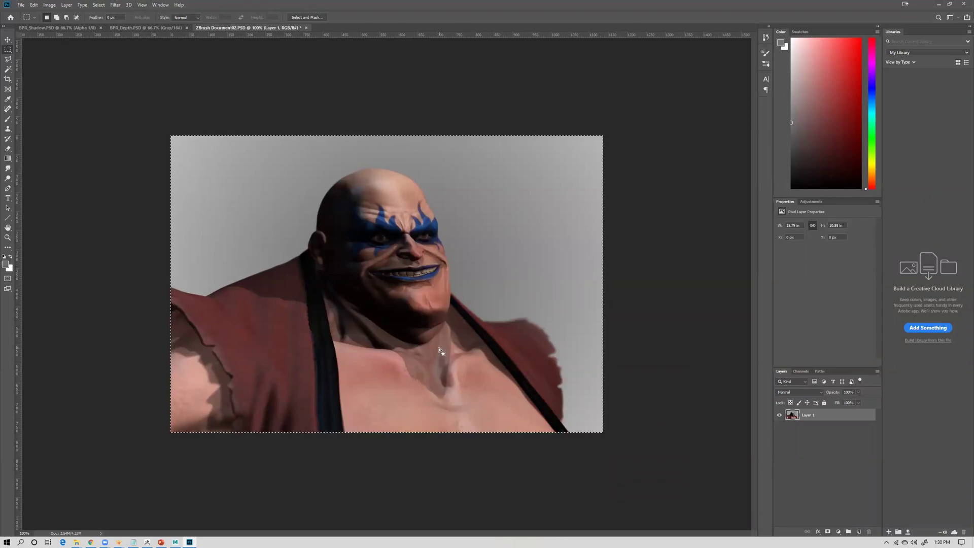
- Switch to ZBrush and draw a tiny copy of the character in the empty background beside the large character's head
click(175, 541)
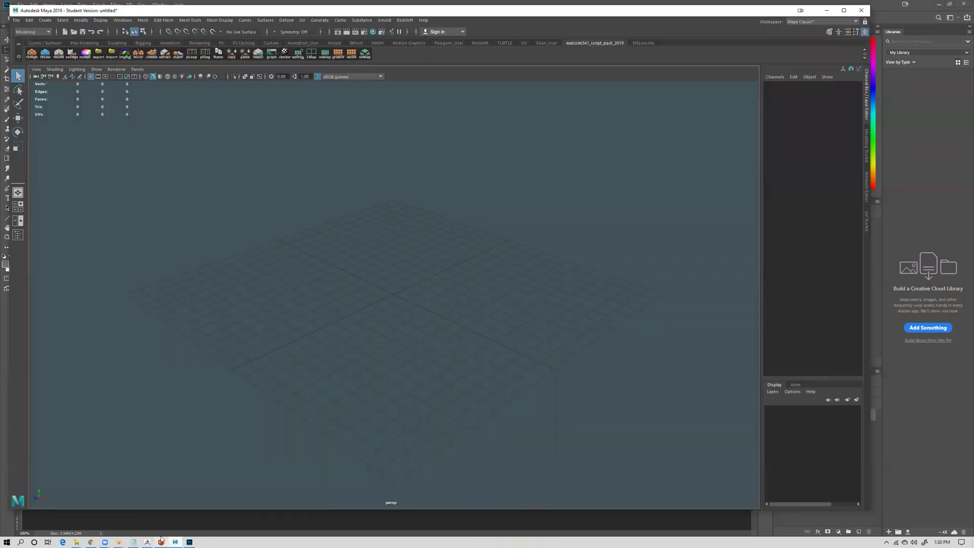
click(189, 541)
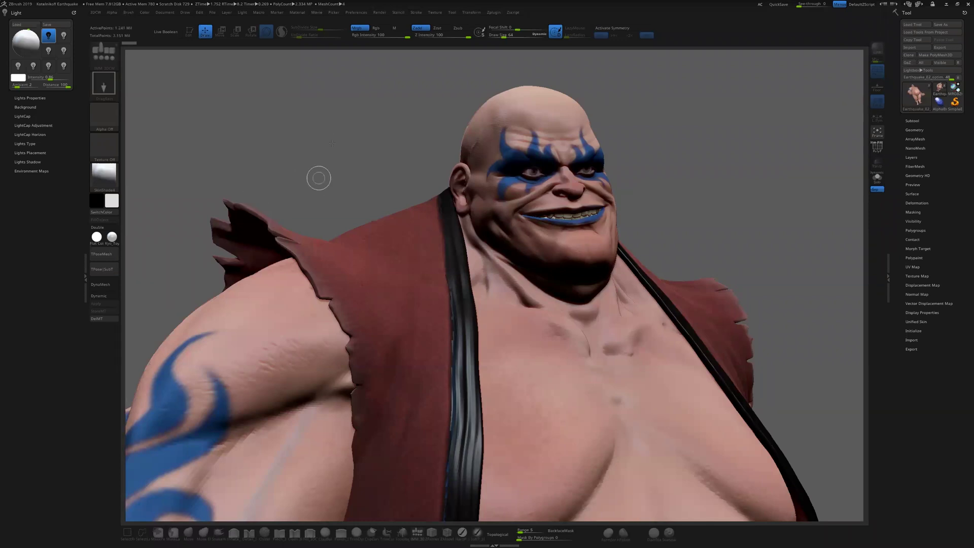
drag(302, 155, 314, 159)
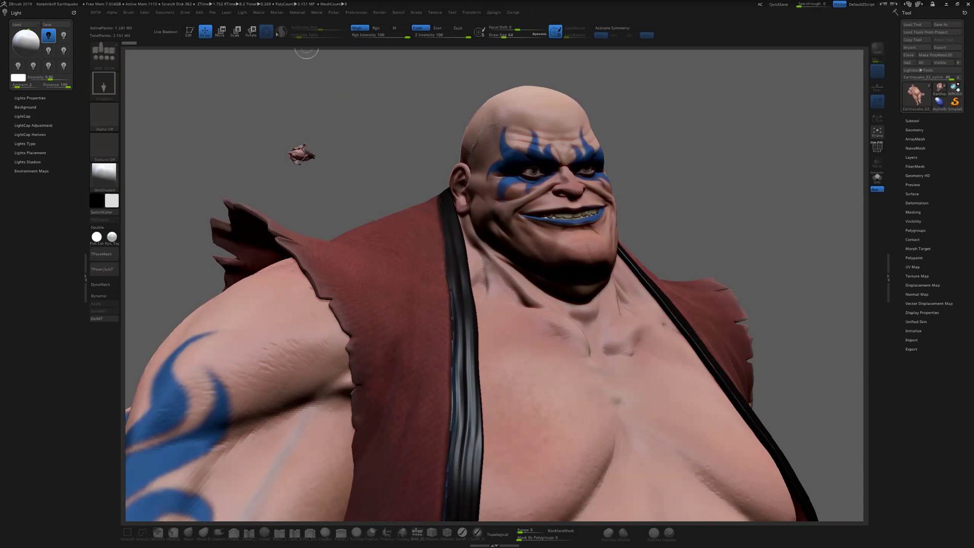
- Turn the tiny character to a front view in Edit mode, leave Edit mode and draw a larger full-body copy above the other shoulder
key(t)
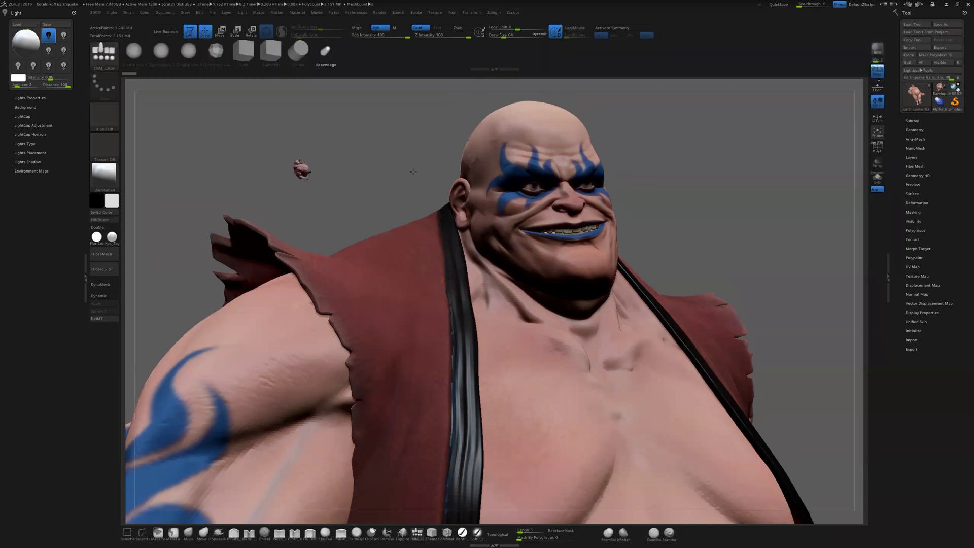
drag(401, 218, 191, 97)
drag(284, 170, 280, 220)
drag(371, 232, 358, 211)
click(189, 32)
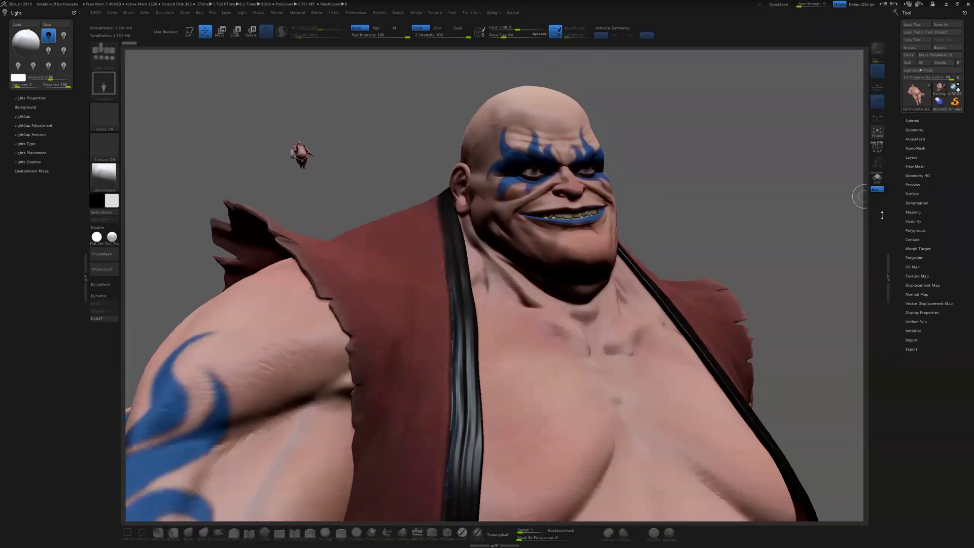
drag(706, 188, 707, 304)
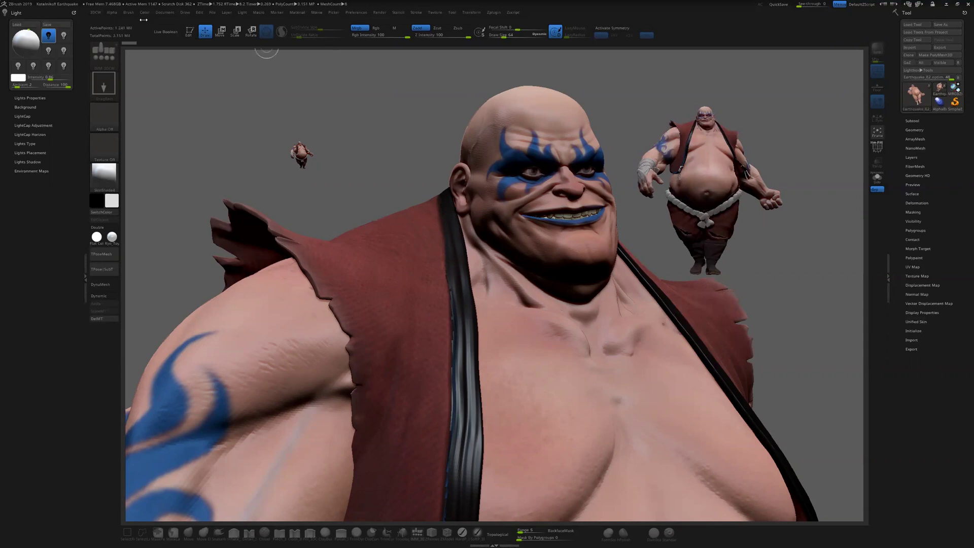
- Halve the ZBrush document's size and accept the irreversible resize
click(159, 11)
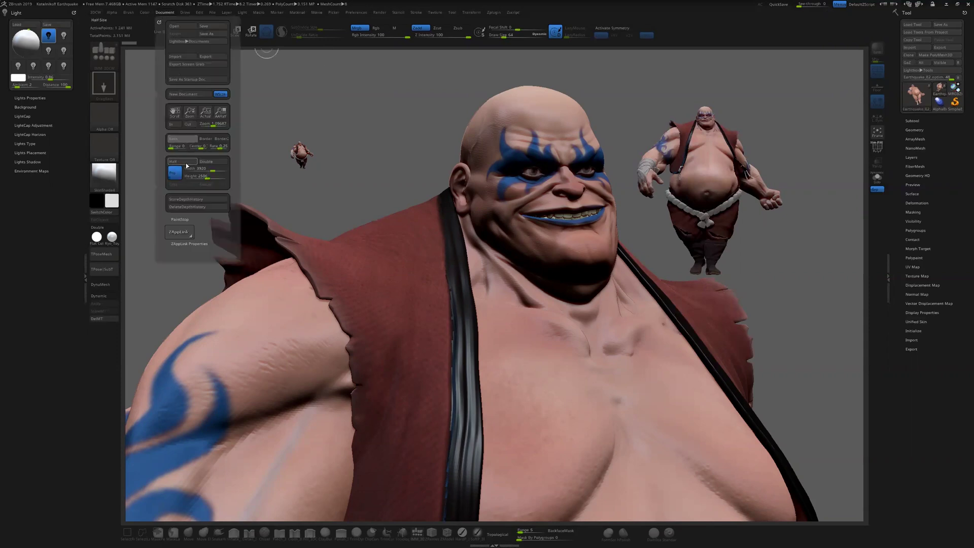
click(185, 163)
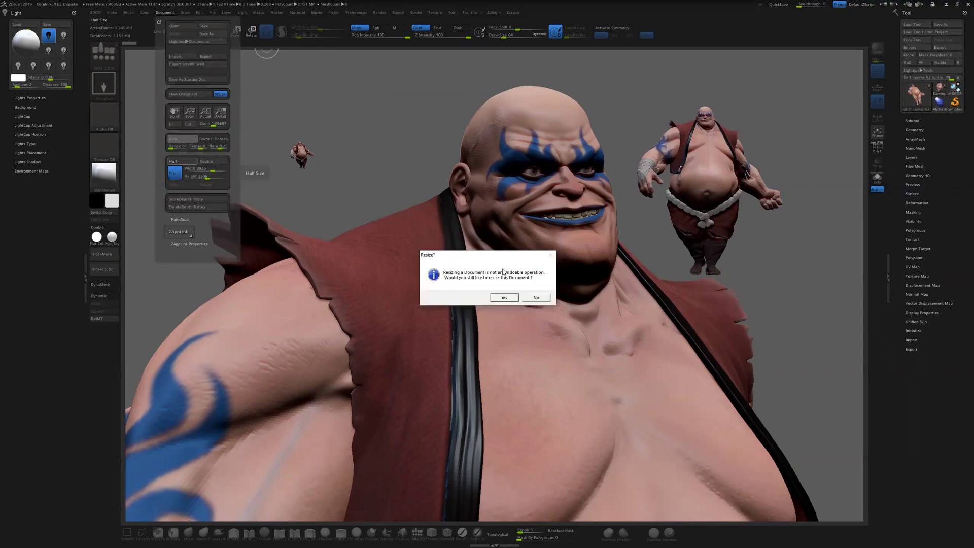
click(503, 298)
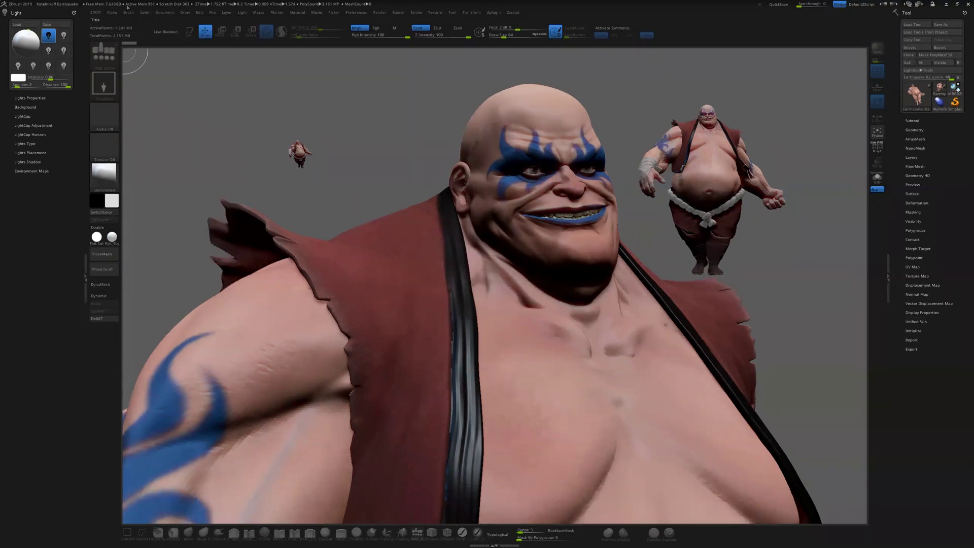
- Zoom the halved document out slightly until the whole canvas fits in the viewport
click(160, 15)
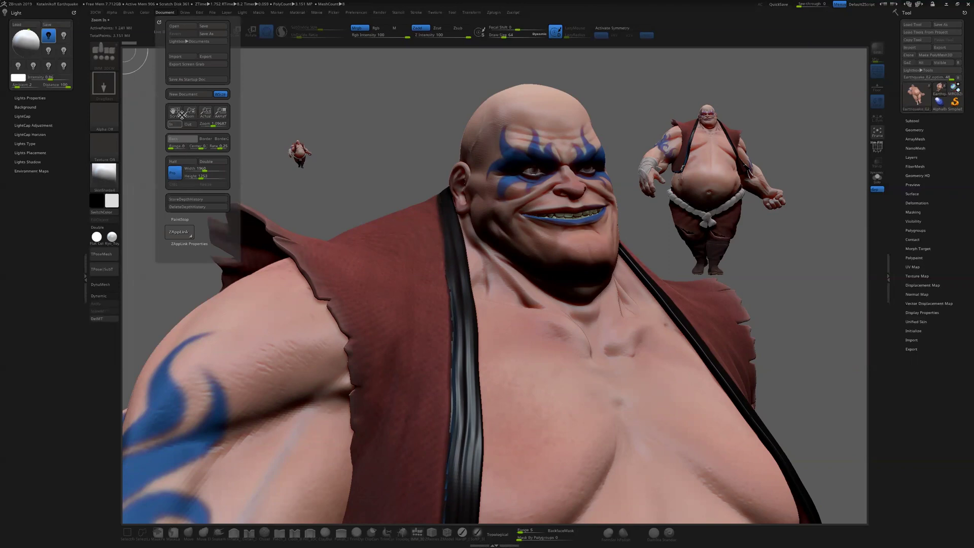
drag(190, 112, 188, 111)
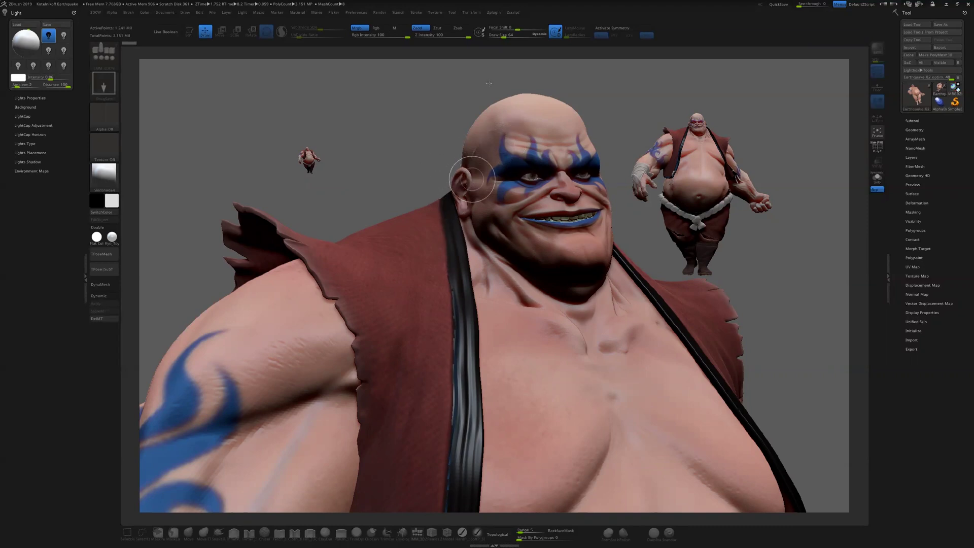
key(o)
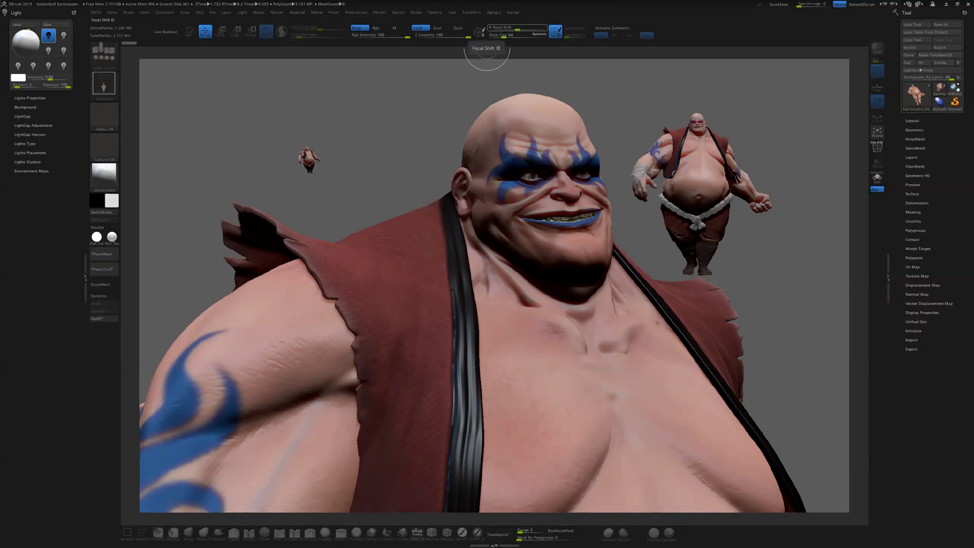